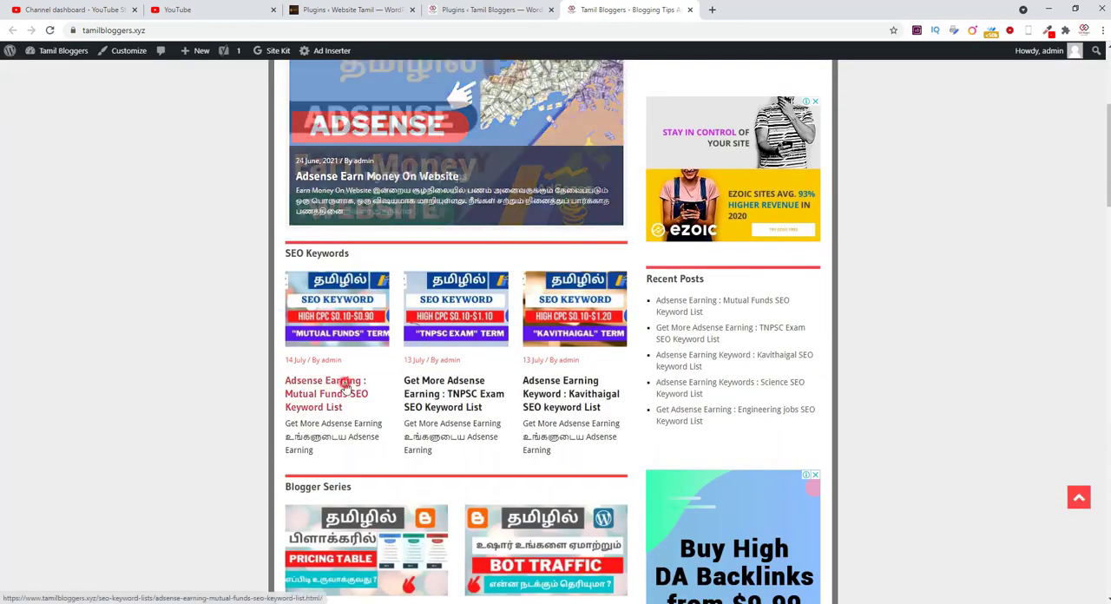
Step: Open the Mutual Funds SEO Keyword List article on Tamil Bloggers and examine the inline "See also" boxes within its text
left_click(346, 388)
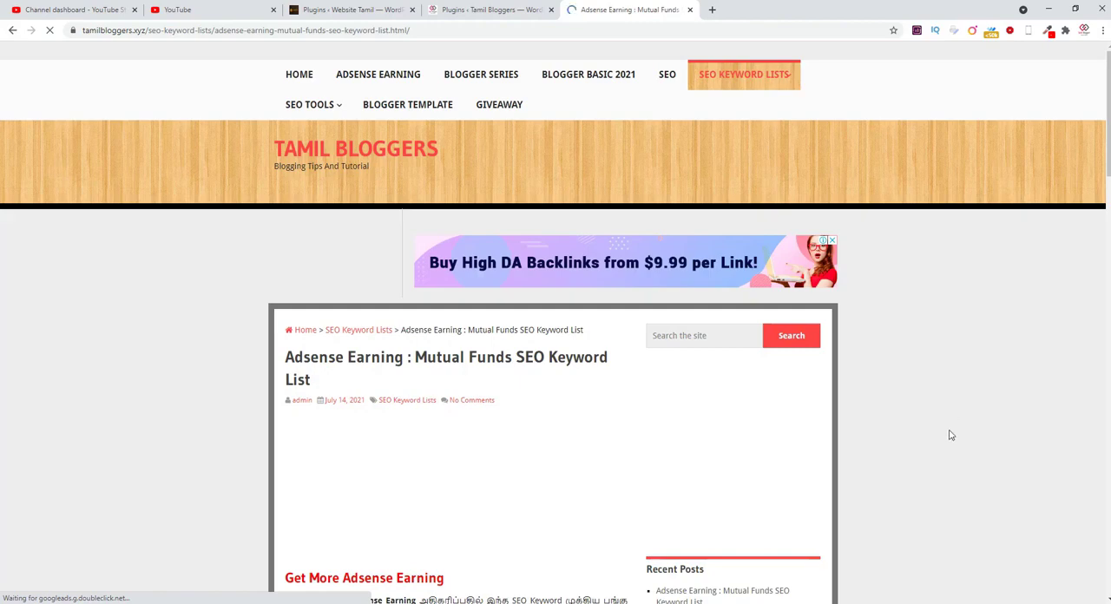
scroll(951, 435, "down", 2)
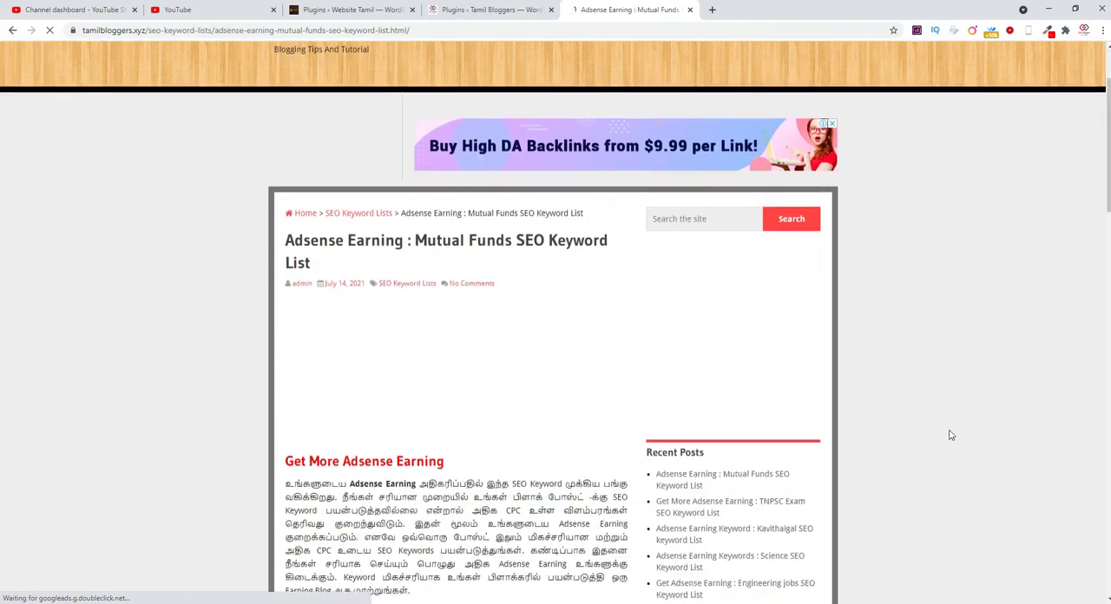
scroll(878, 434, "down", 3)
scroll(572, 356, "down", 3)
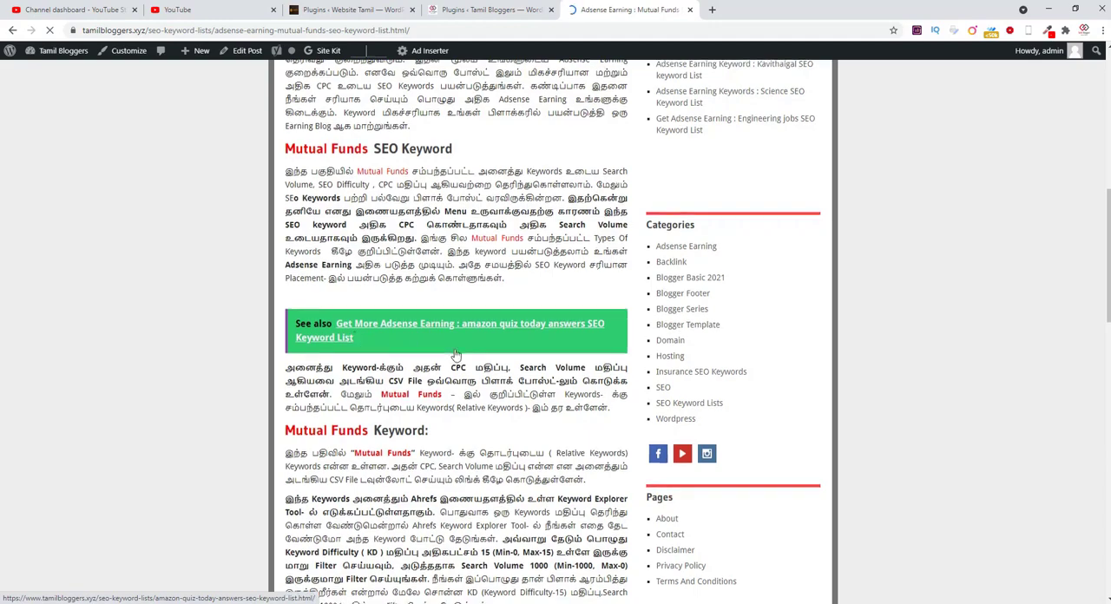
scroll(456, 355, "down", 2)
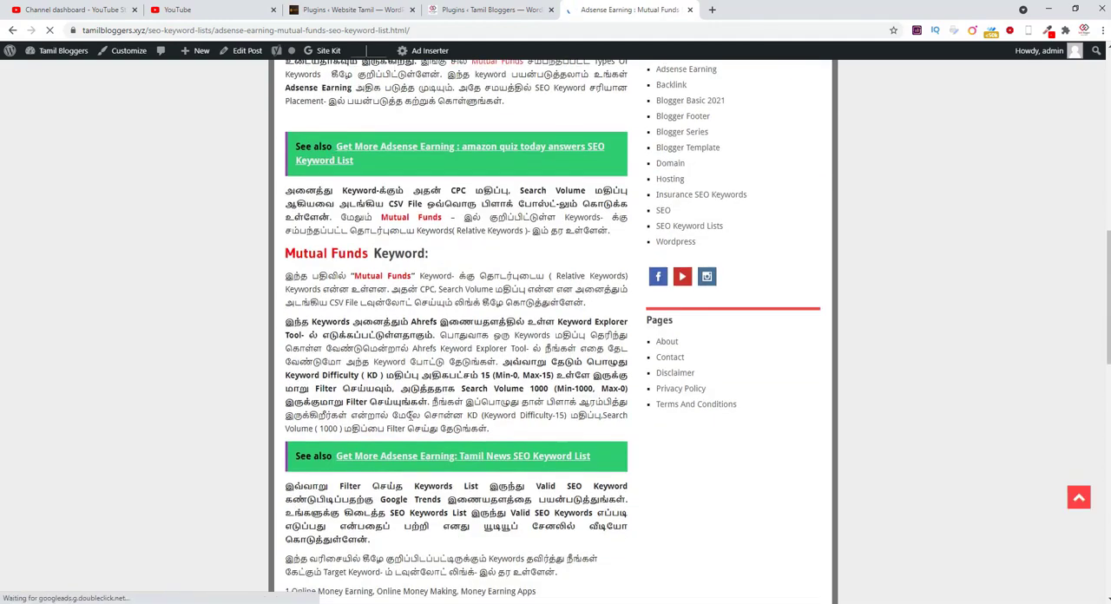
scroll(300, 304, "down", 2)
scroll(402, 293, "down", 6)
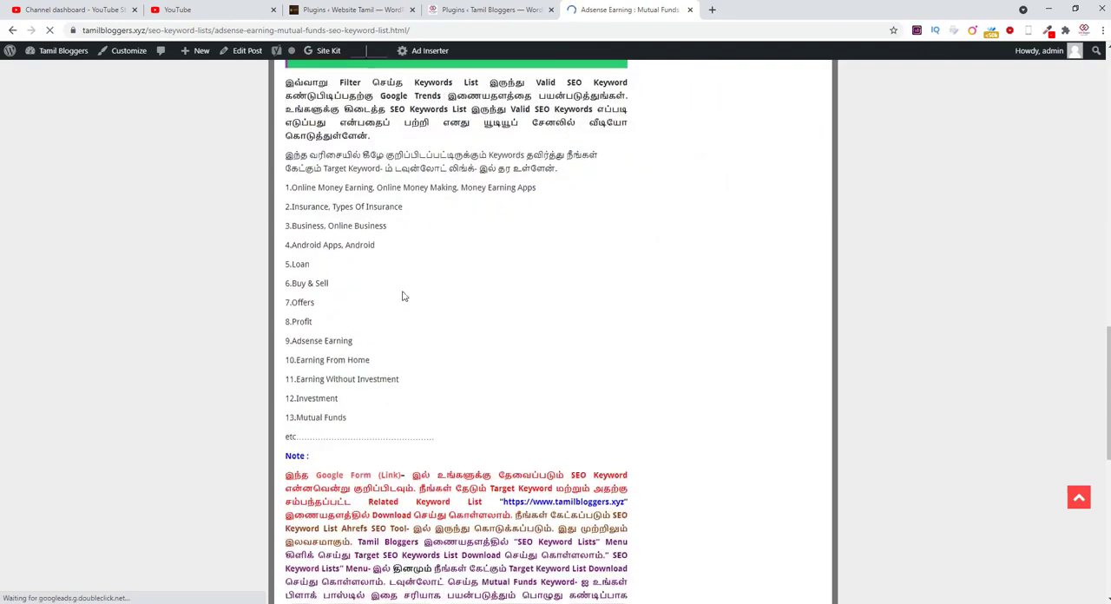
scroll(403, 291, "up", 4)
scroll(403, 292, "up", 9)
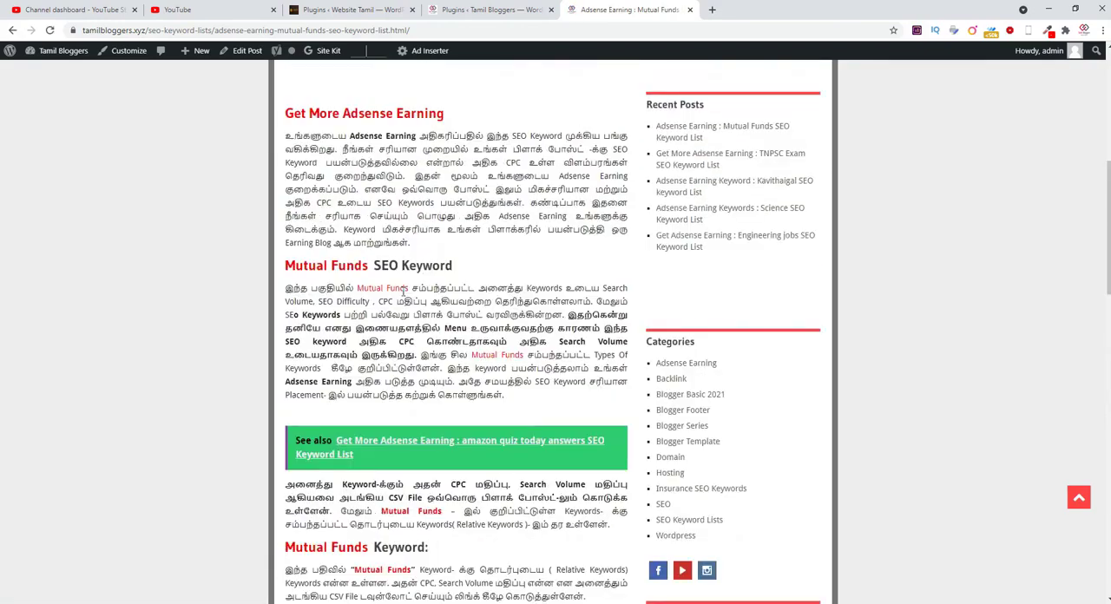
scroll(402, 293, "up", 5)
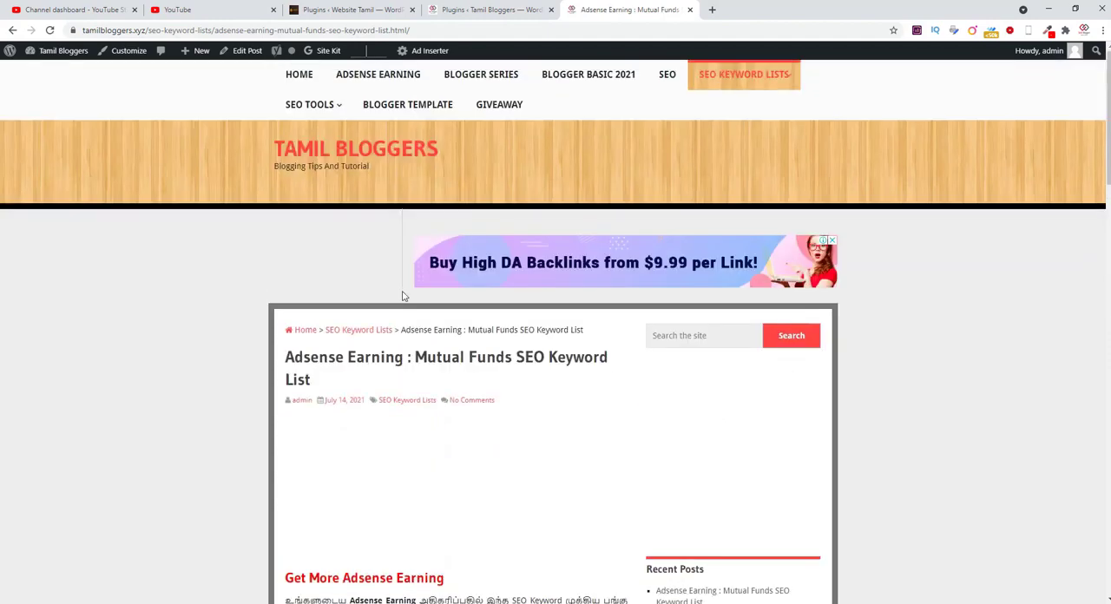
Step: On the Website Tamil WordPress site, search the plugins available to add for "inline related post"
left_click(356, 9)
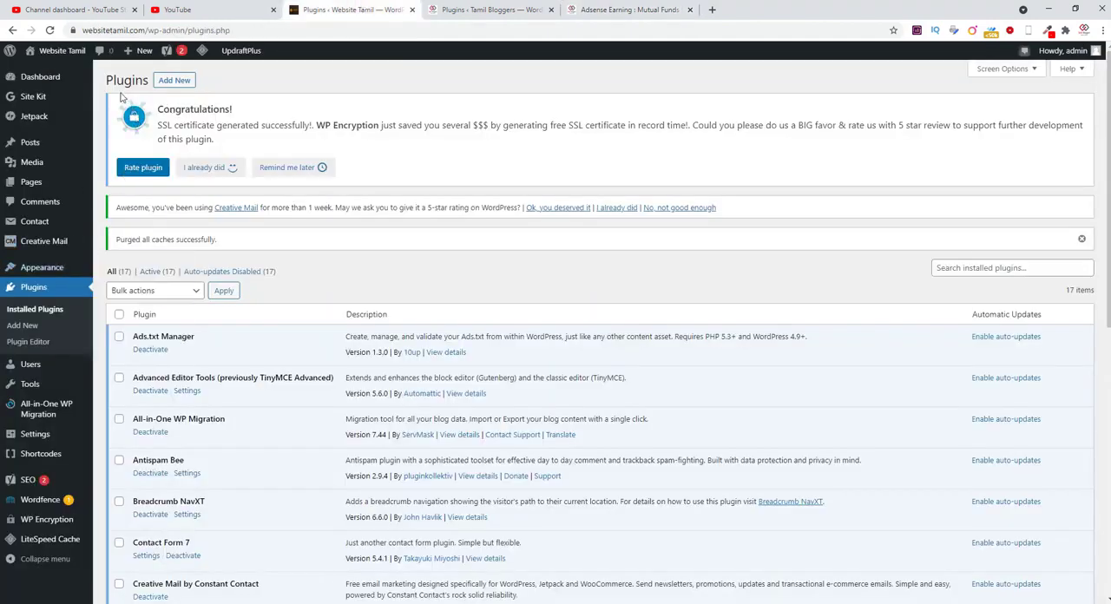
left_click(172, 80)
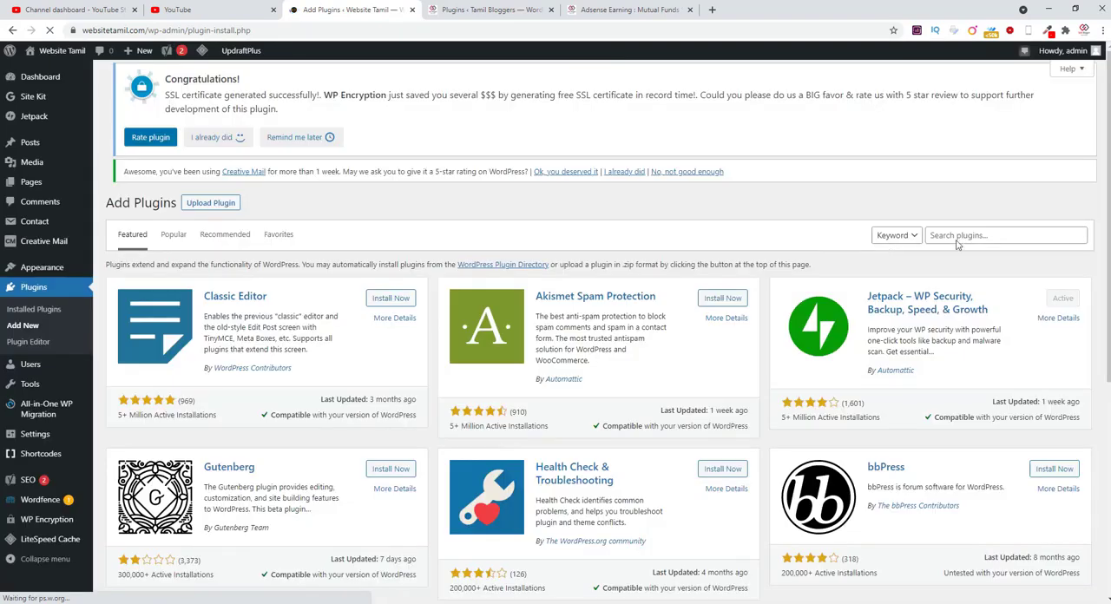
left_click(958, 240)
type("inline related")
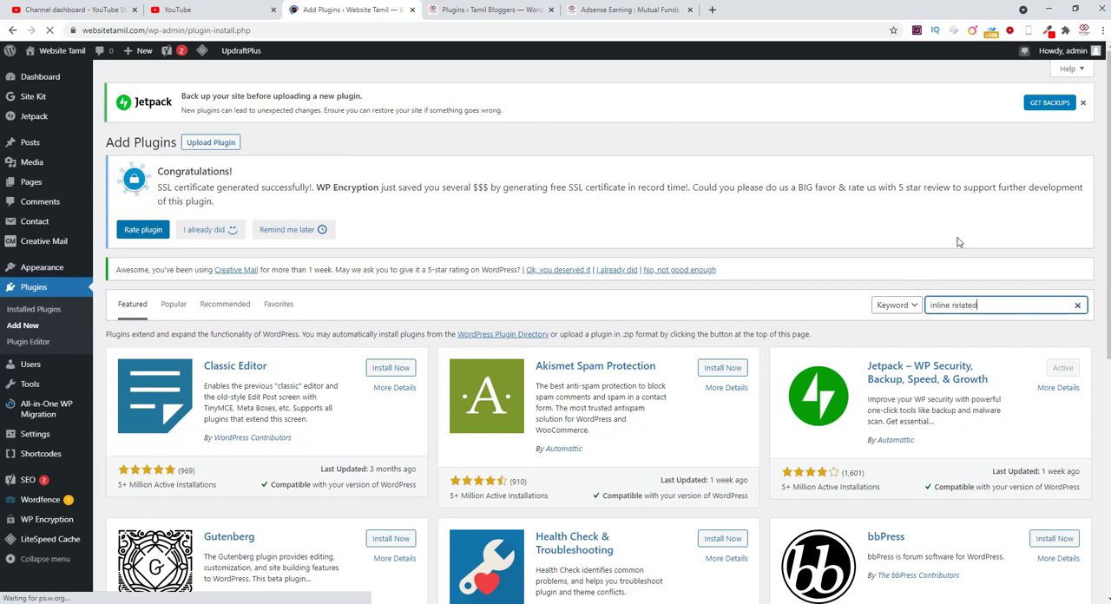
type(" post")
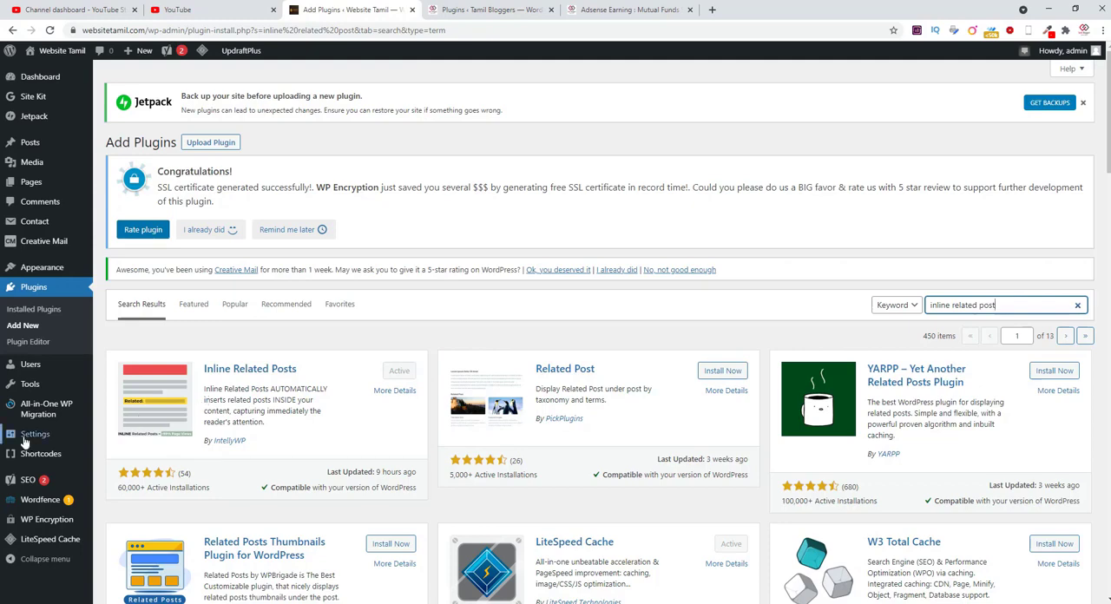
Step: Open the Inline Related Posts plugin settings on the Website Tamil site and activate the plugin there
mouse_move(26, 441)
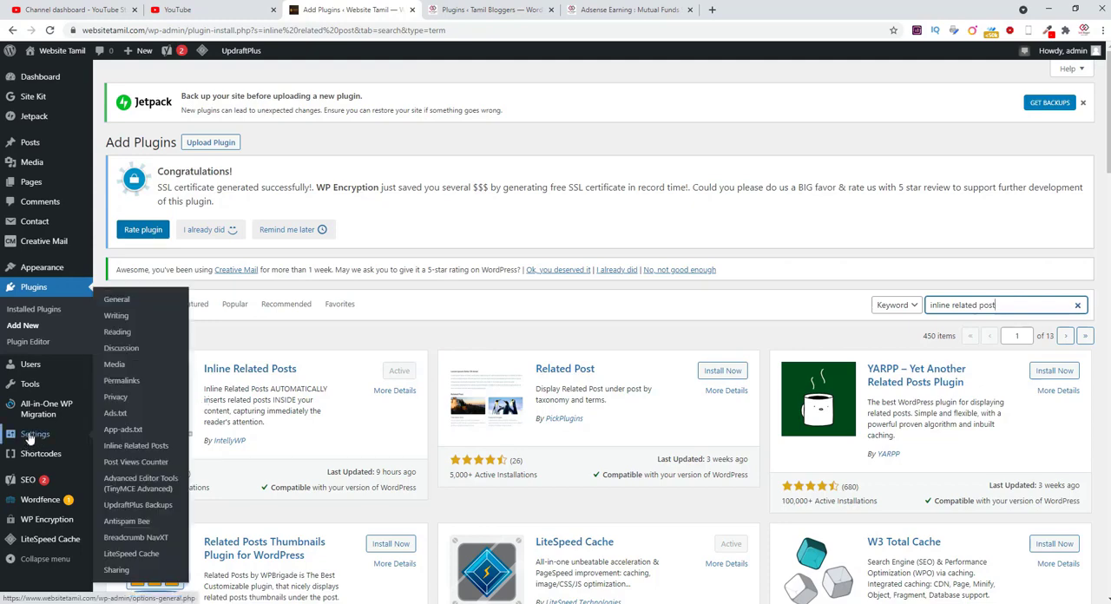
left_click(130, 451)
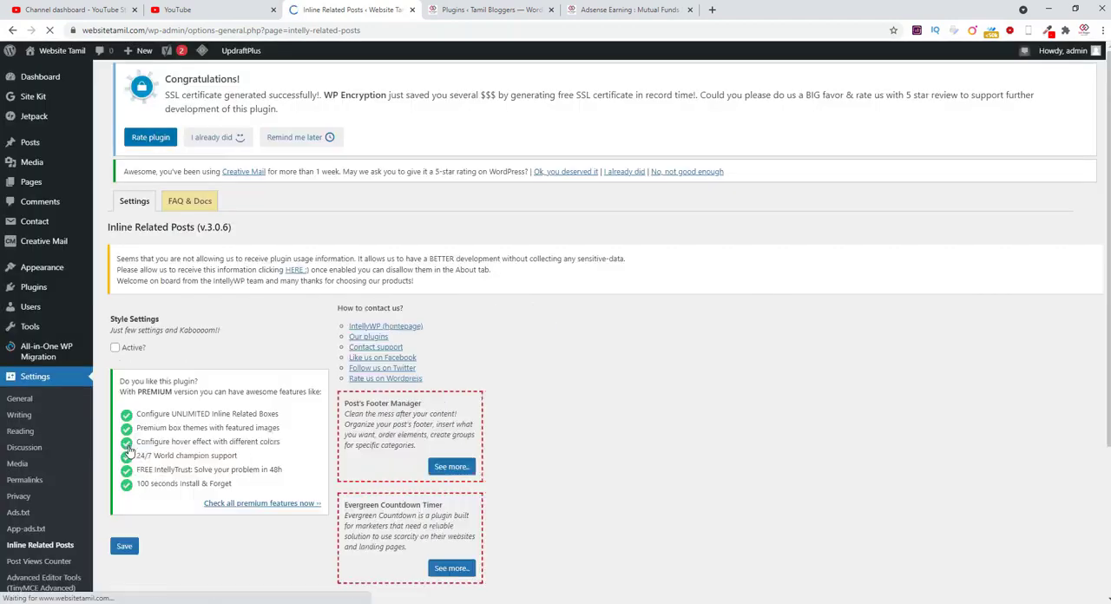
scroll(236, 409, "down", 2)
scroll(236, 409, "down", 2)
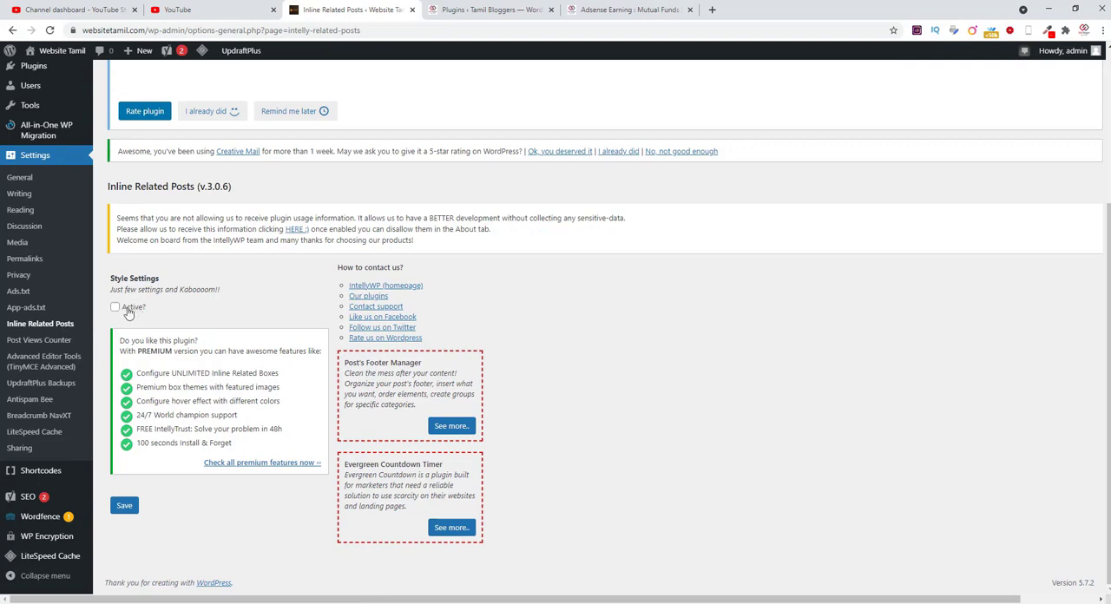
left_click(115, 308)
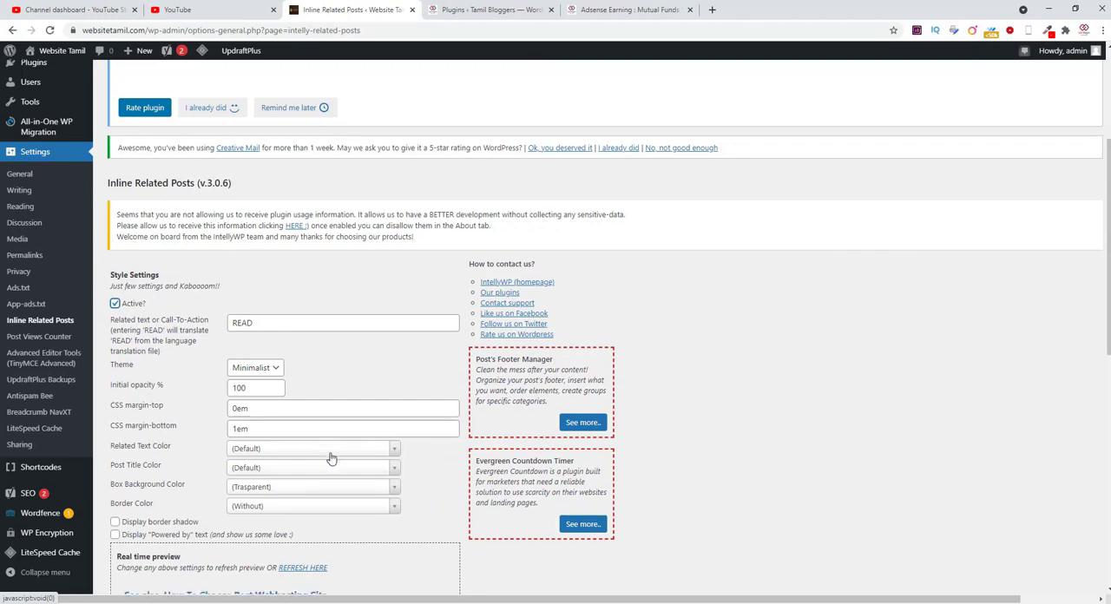
Step: Review the plugin's related text and style settings, and compare them with the "See also" boxes in the Tamil Bloggers article
scroll(330, 458, "down", 2)
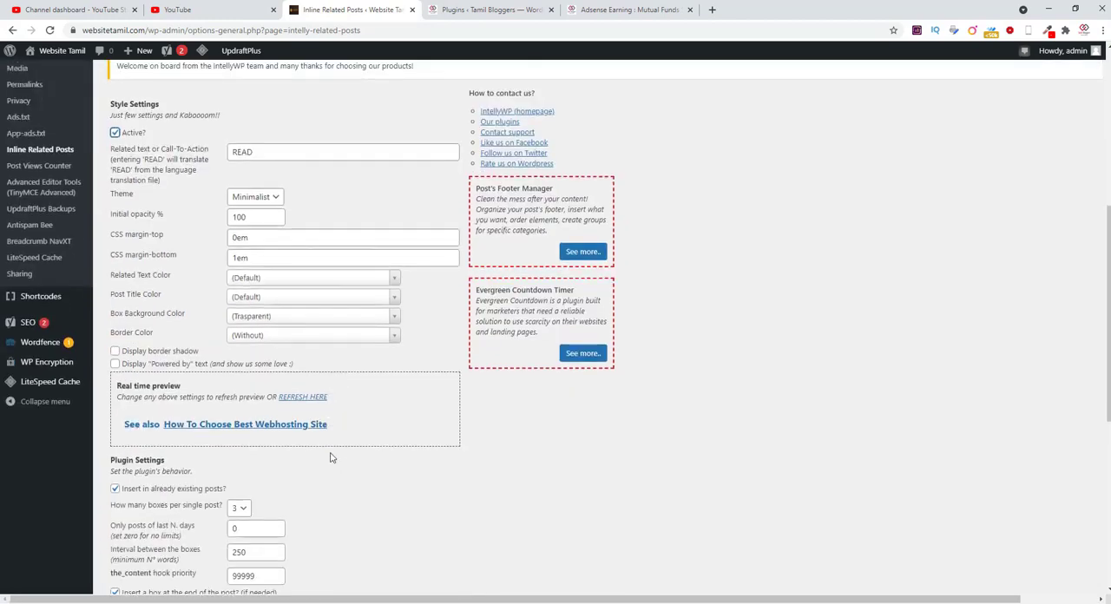
scroll(329, 458, "up", 2)
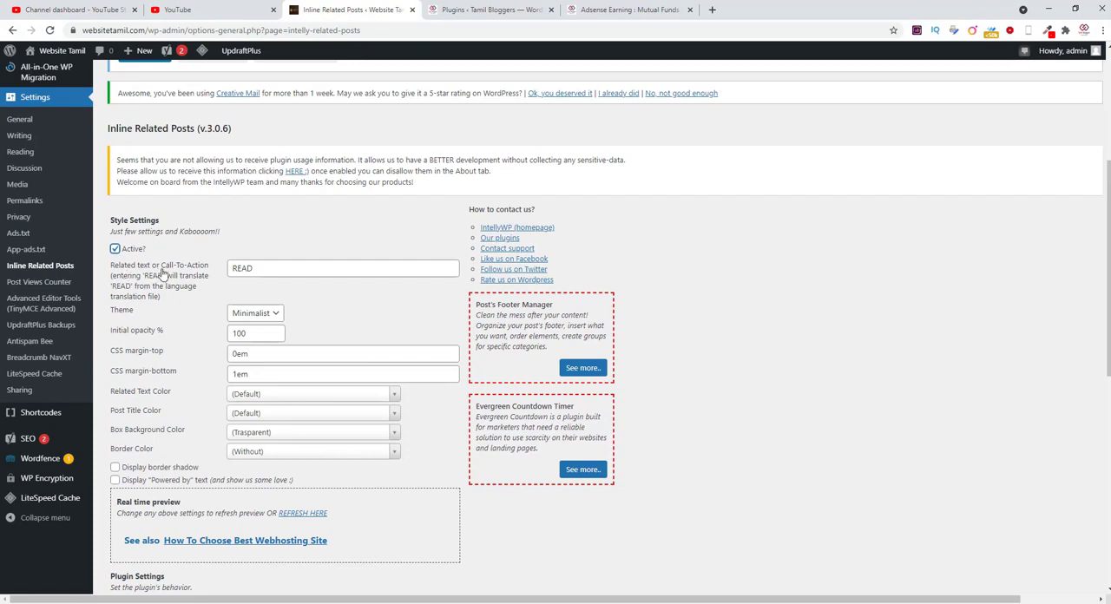
left_click(265, 270)
left_click(322, 317)
left_click(630, 9)
scroll(561, 427, "down", 7)
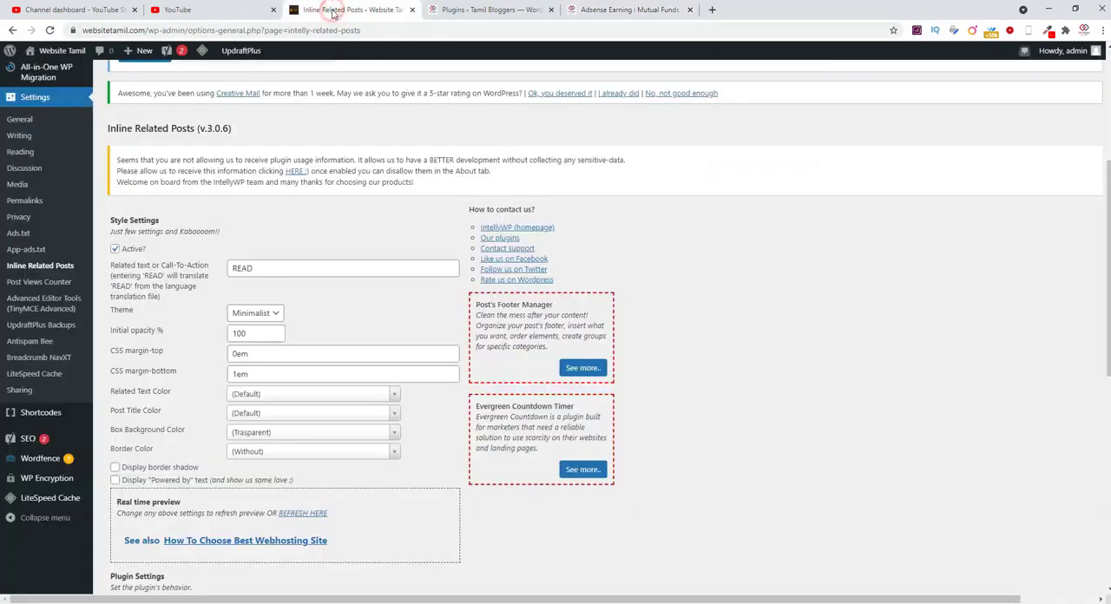
Step: Return to the Website Tamil plugin settings, try the Button theme for the related posts box and check its real-time preview
left_click(335, 10)
left_click(265, 314)
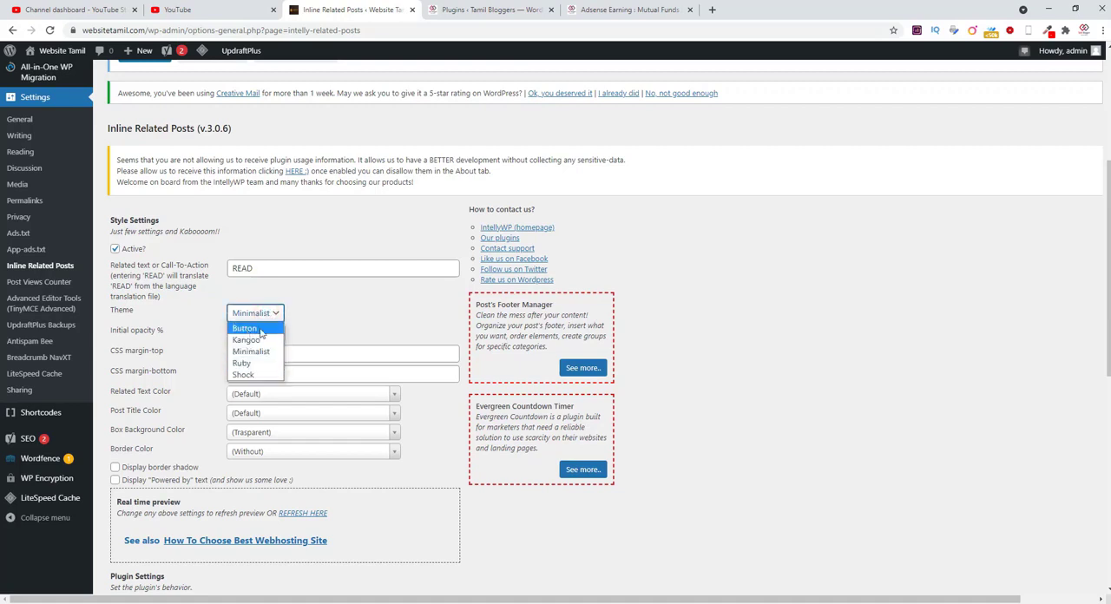
left_click(247, 328)
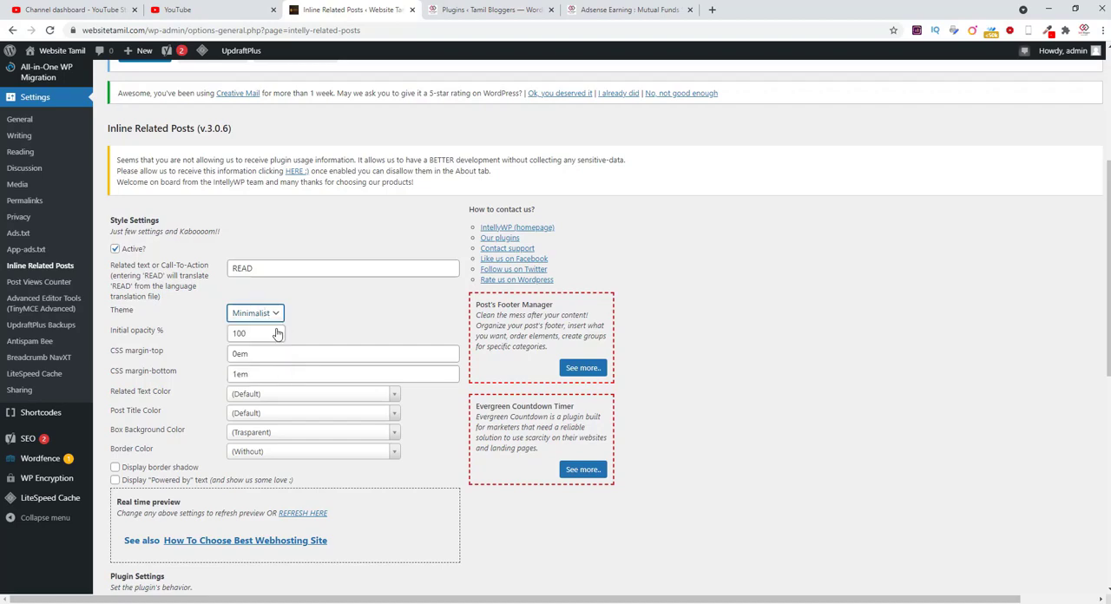
scroll(351, 494, "down", 4)
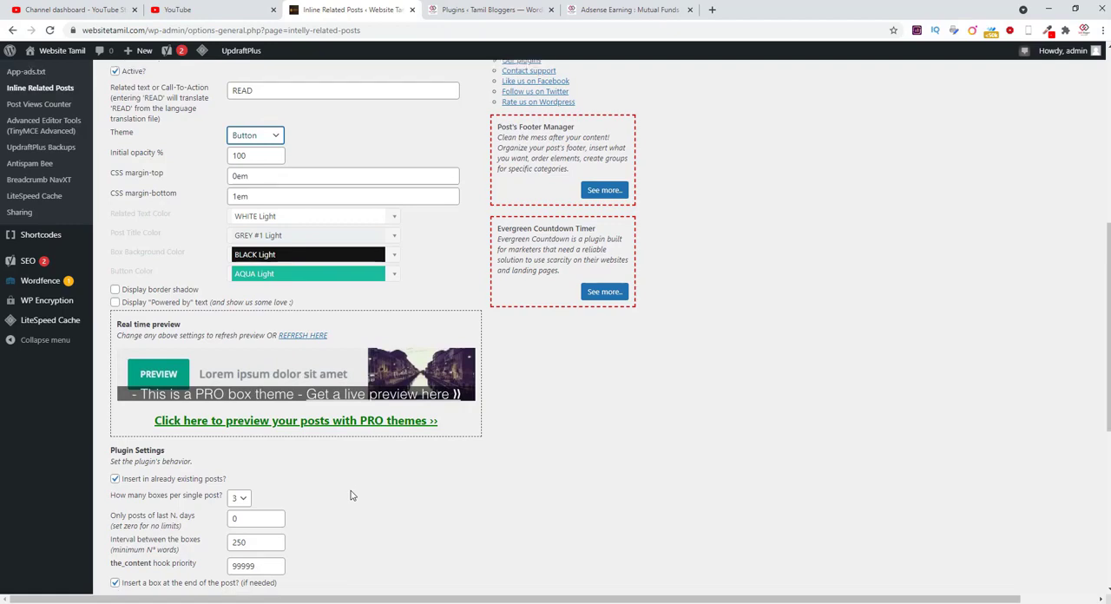
scroll(352, 495, "down", 3)
scroll(352, 494, "up", 3)
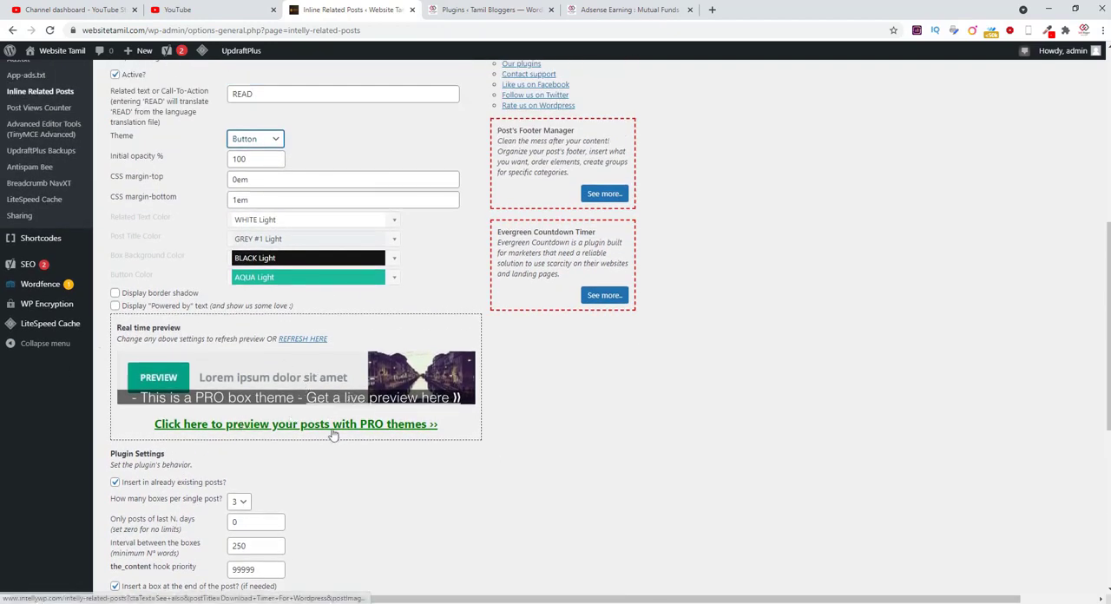
Step: Compare box previews by switching the theme to Minimalist, back to Button, and finally to Ruby
left_click(266, 141)
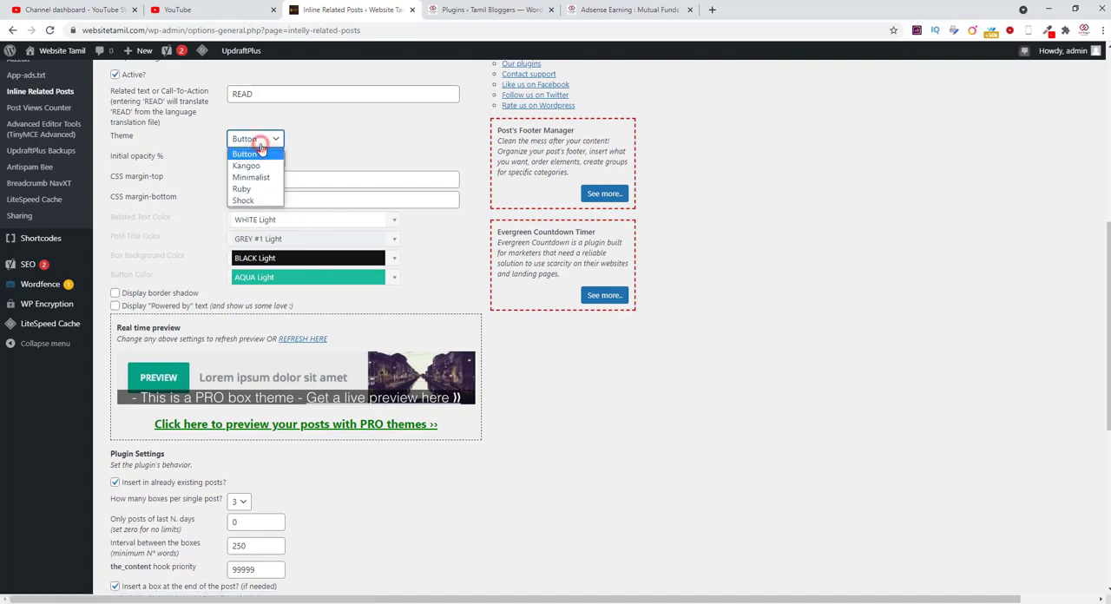
left_click(258, 177)
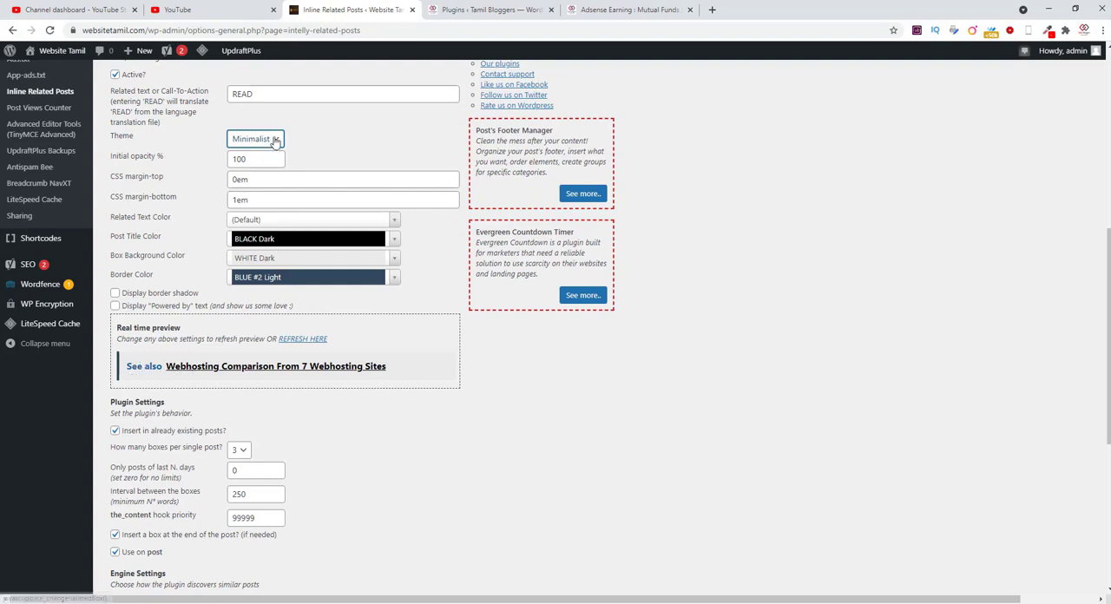
left_click(269, 139)
left_click(246, 154)
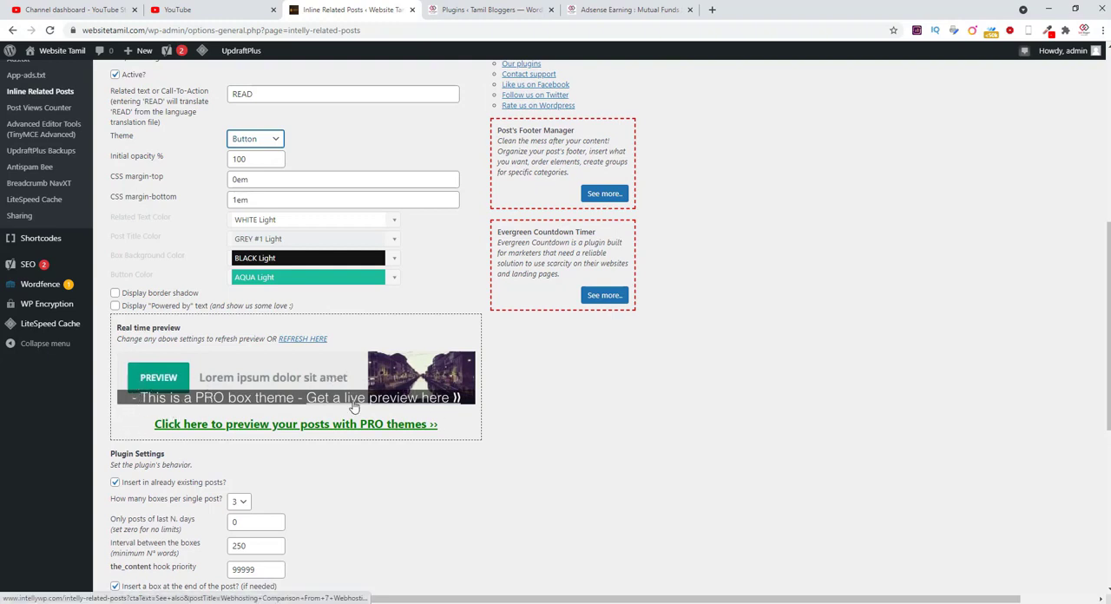
left_click(251, 140)
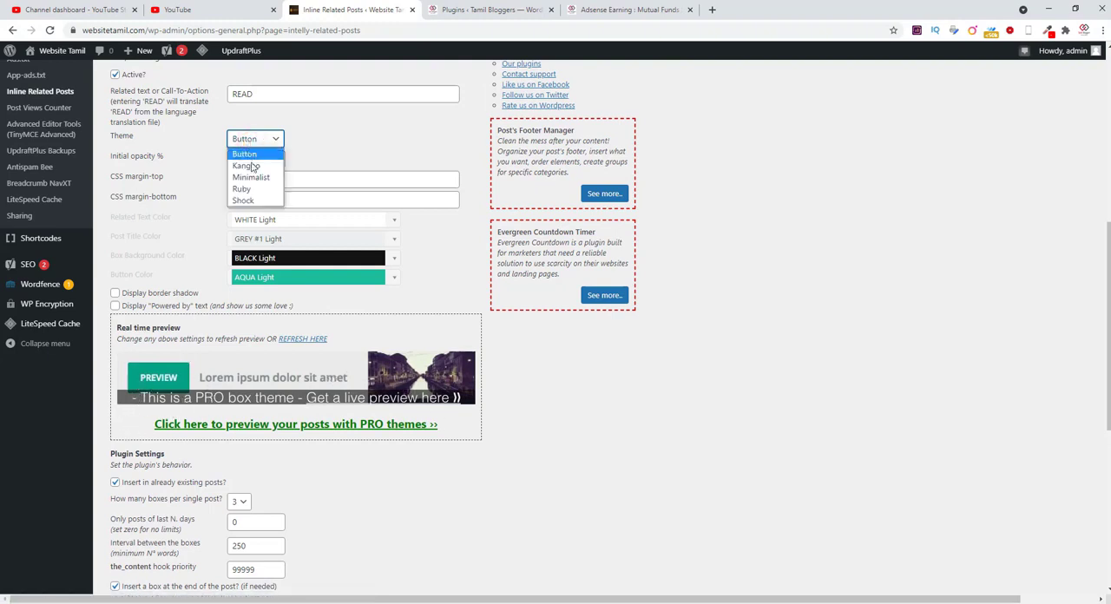
left_click(249, 183)
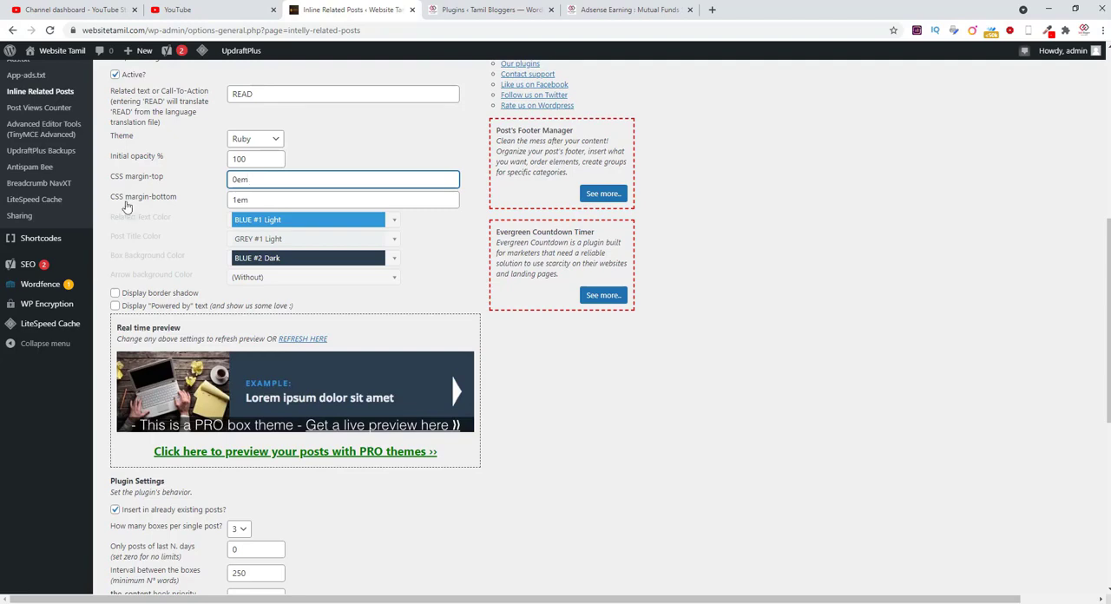
Step: Enable the border shadow for the related posts box and set its theme to Minimalist
left_click(152, 296)
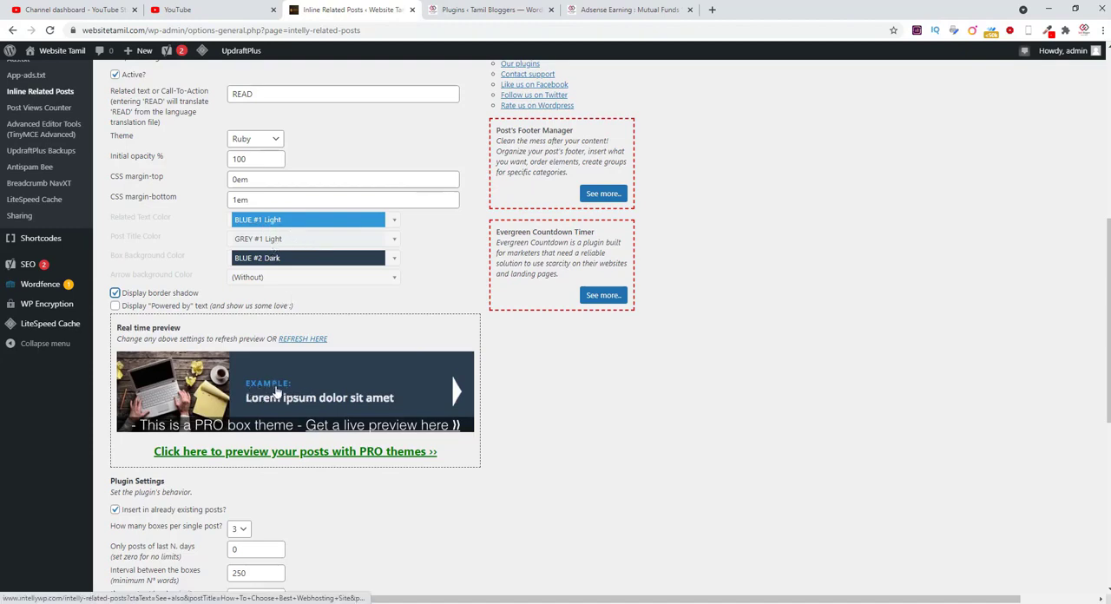
left_click(247, 141)
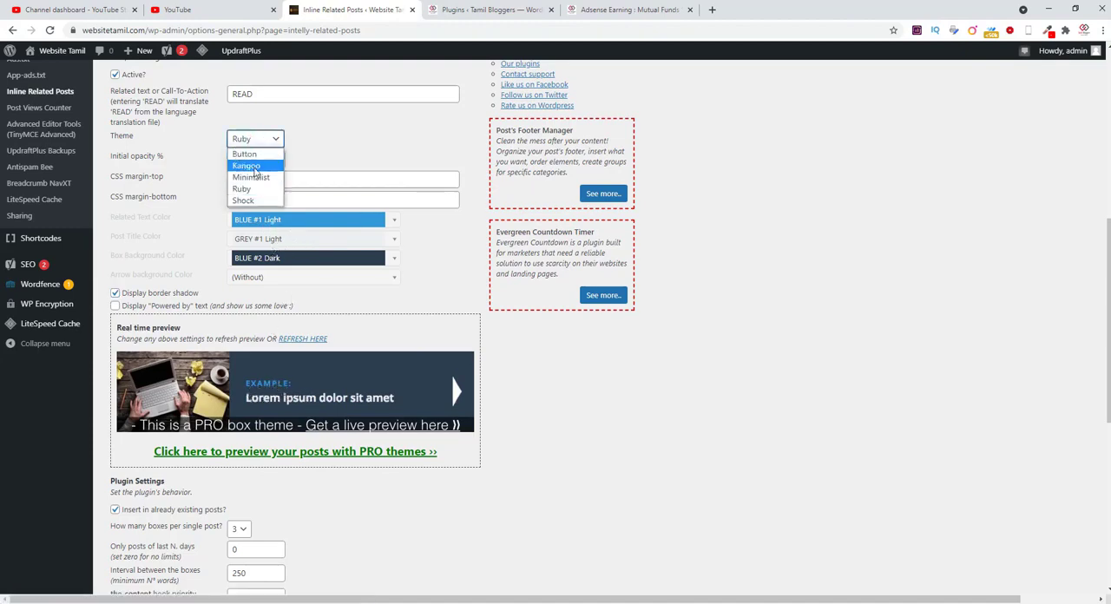
left_click(258, 178)
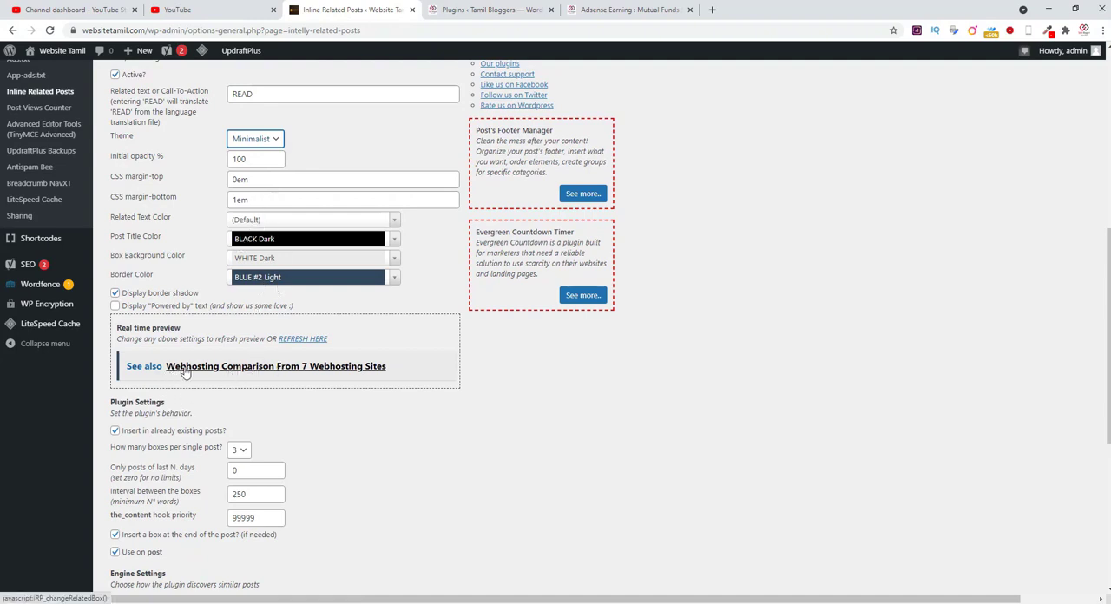
Step: Set the related posts box's post title color to AQUA Dark and its background color to RED Light
left_click(288, 242)
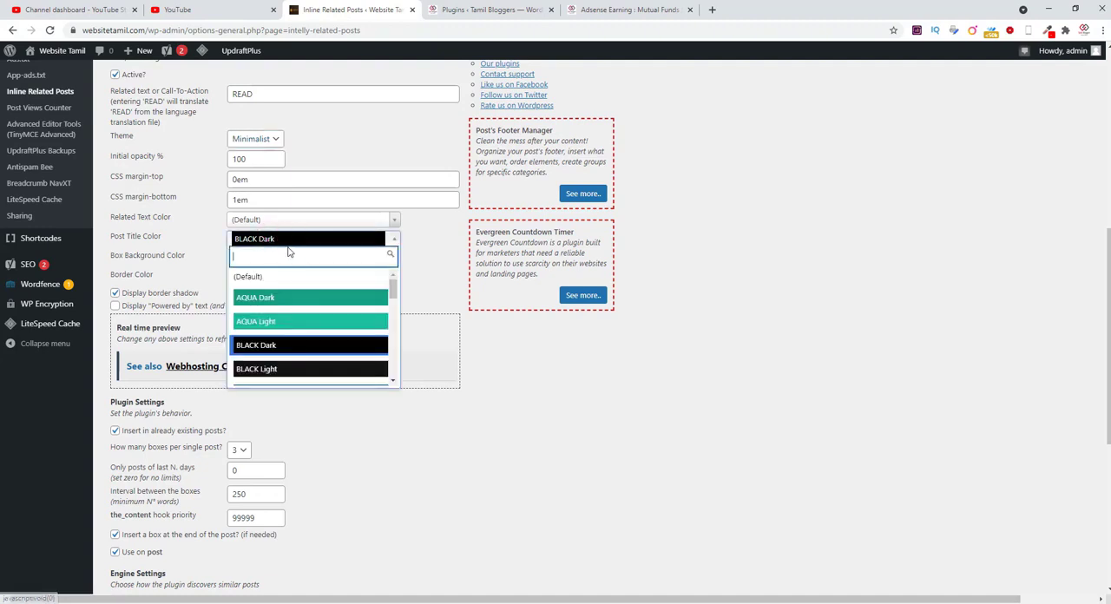
left_click(281, 302)
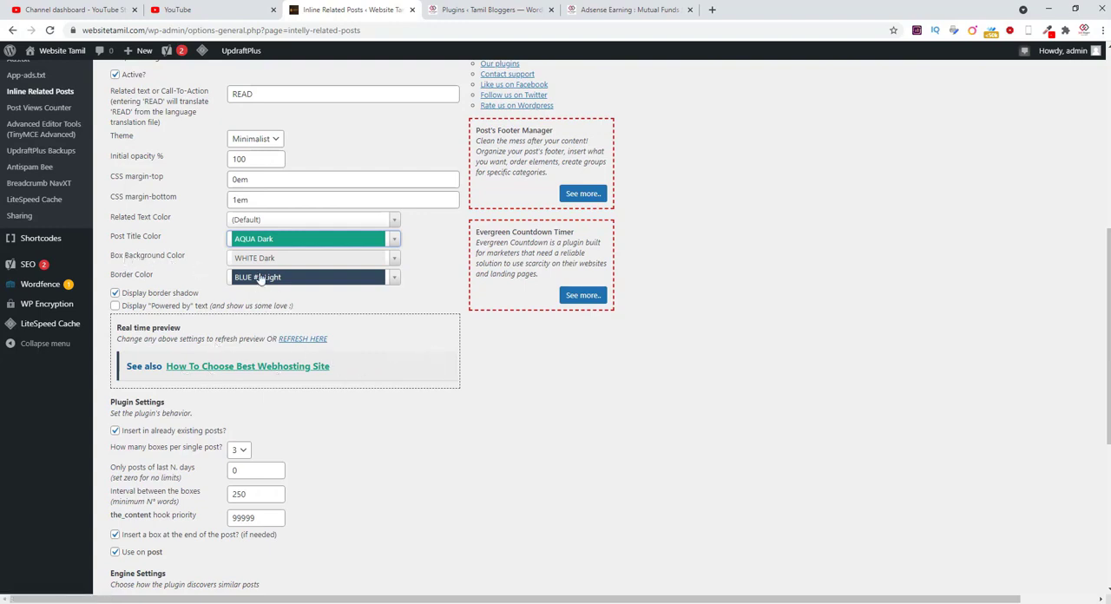
left_click(257, 259)
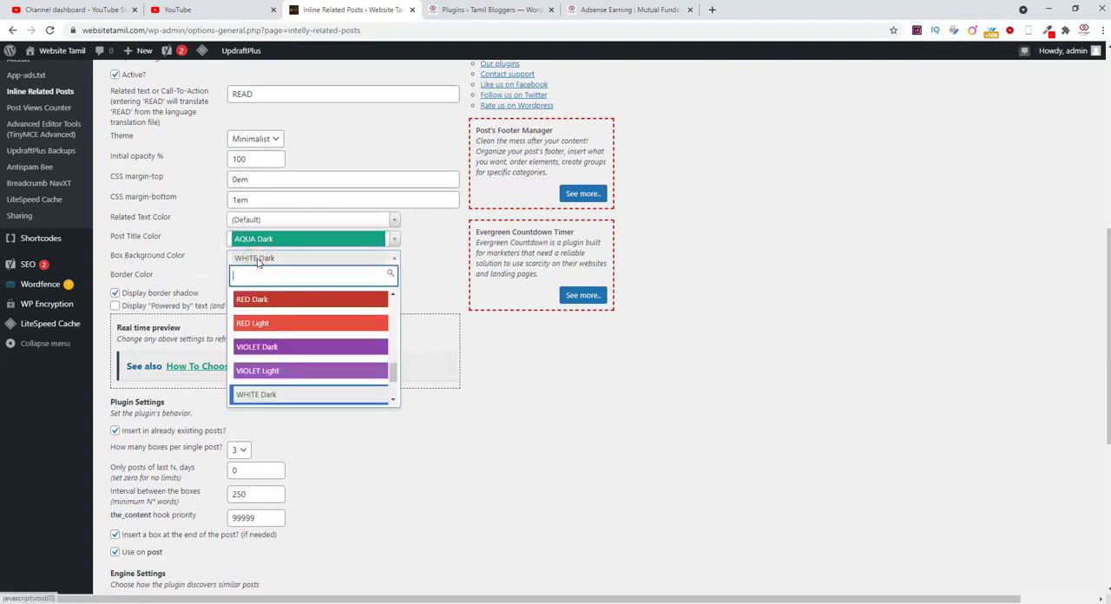
left_click(278, 323)
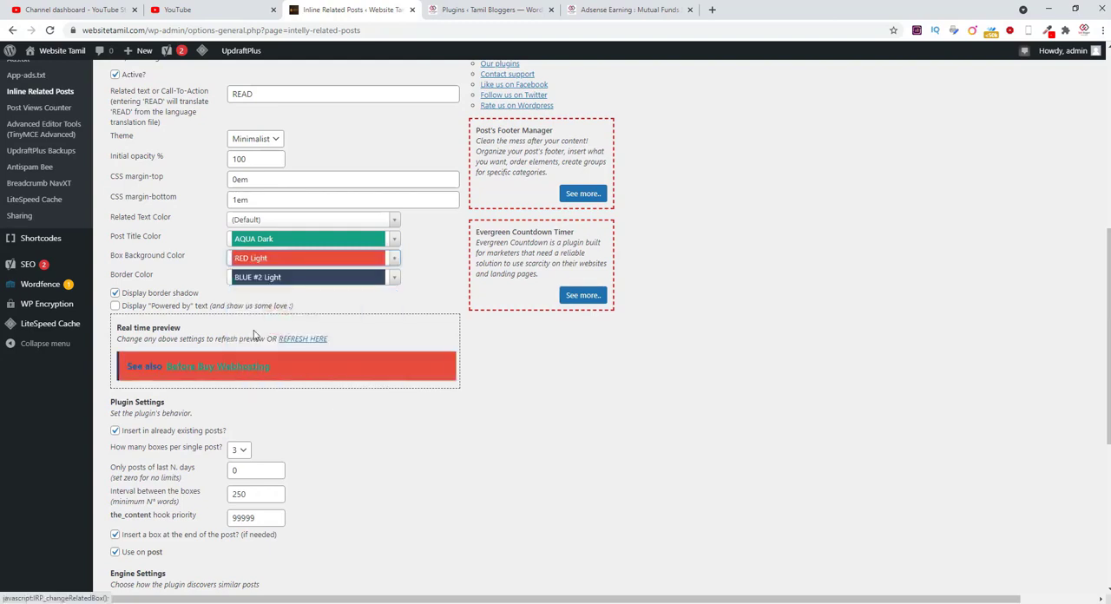
Step: Change the post title color of the related posts box to WHITE Light
left_click(259, 242)
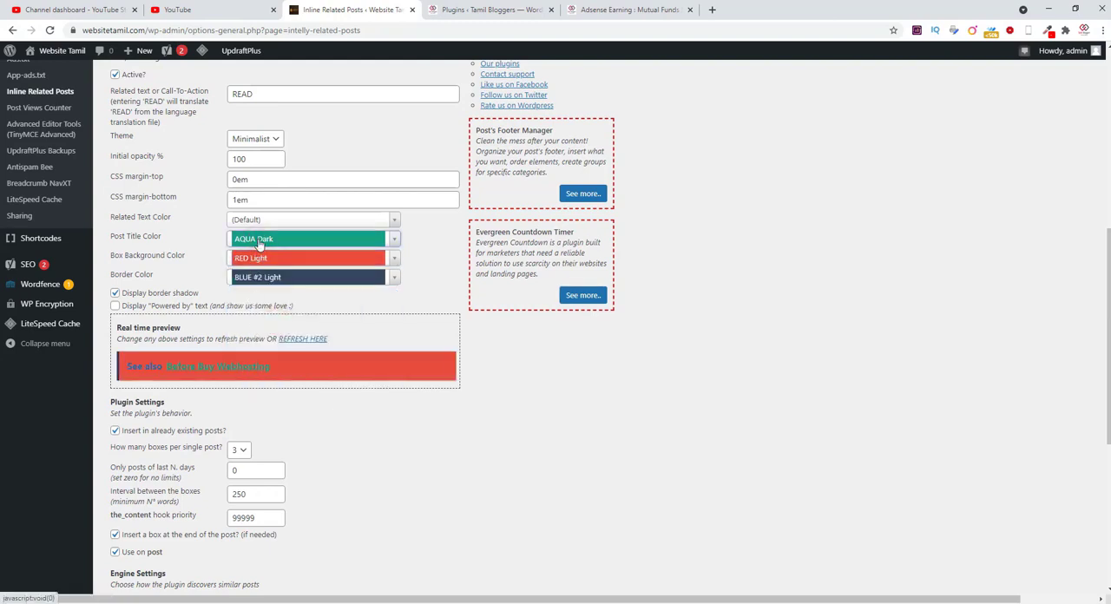
left_click(373, 241)
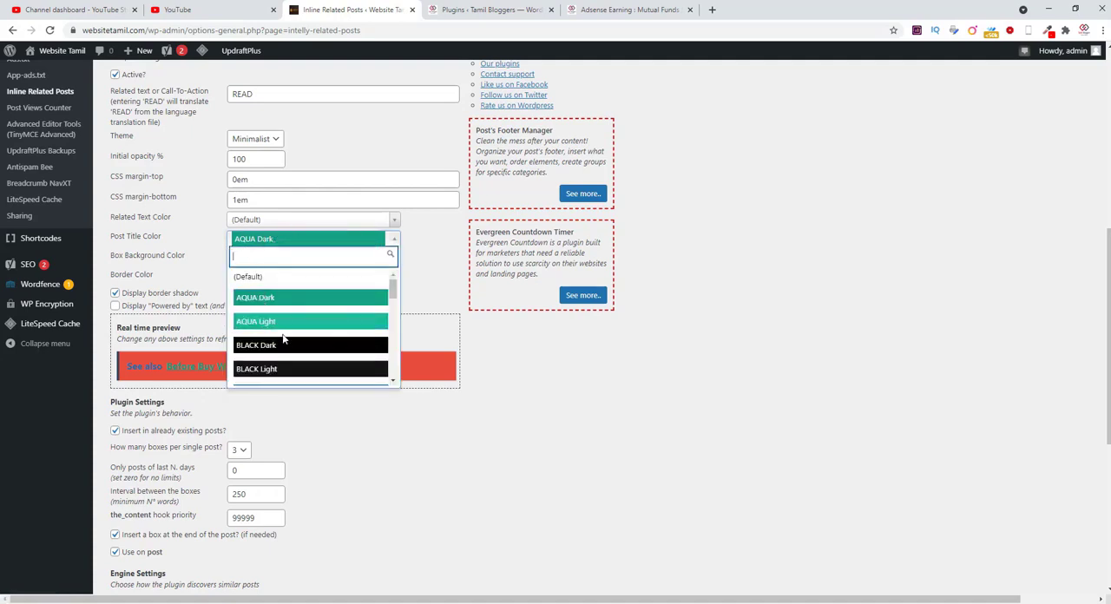
scroll(283, 357, "down", 10)
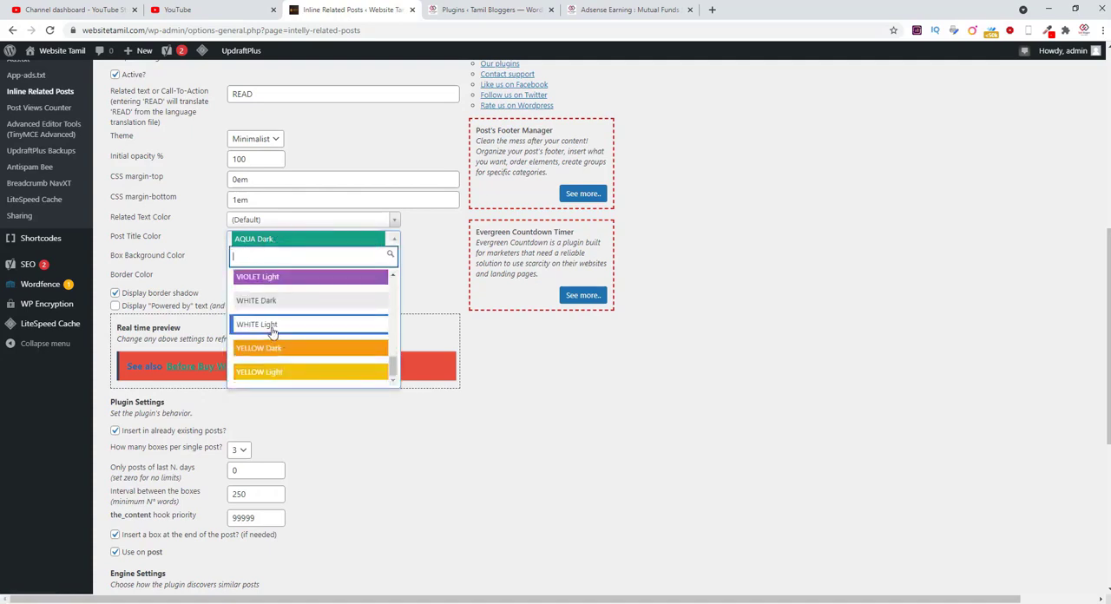
left_click(271, 326)
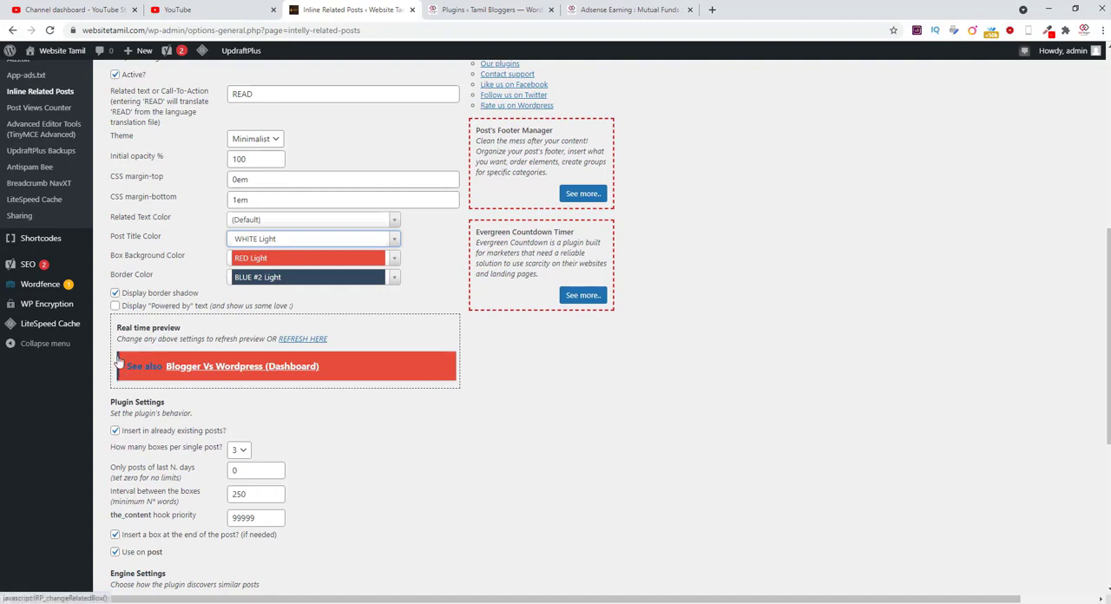
Step: Try BLUE #1 Dark as the box's border color, and settle on VIOLET Dark
left_click(255, 280)
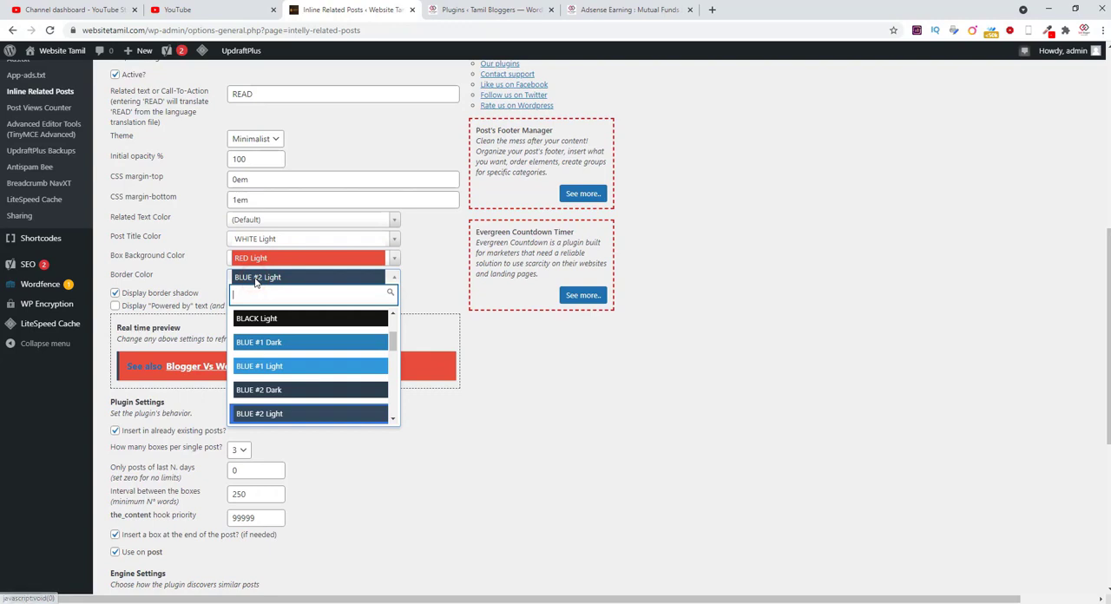
left_click(273, 343)
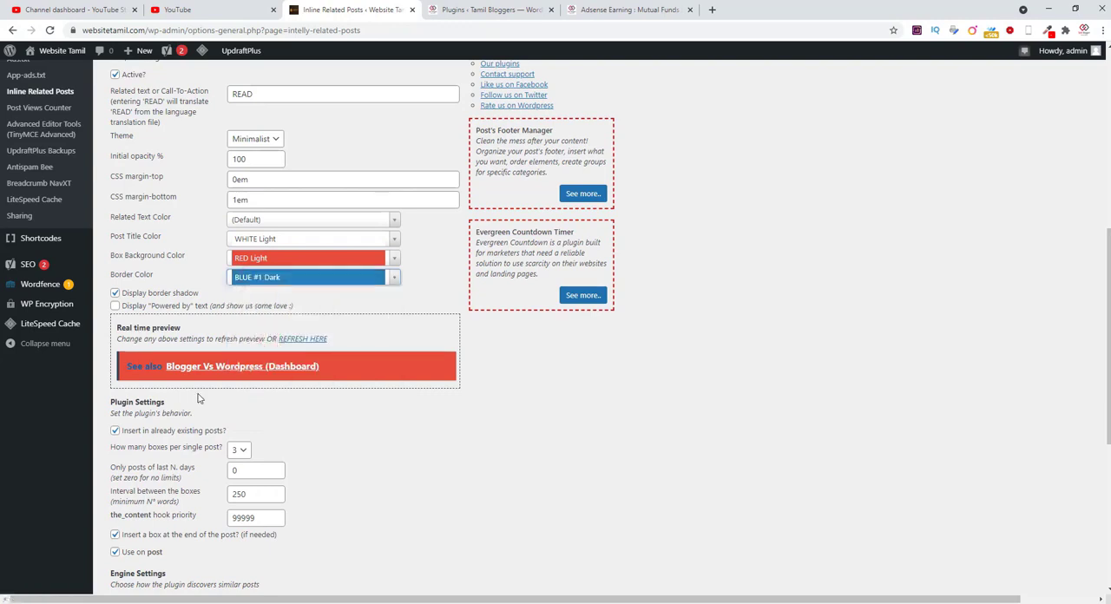
left_click(296, 285)
scroll(323, 368, "down", 5)
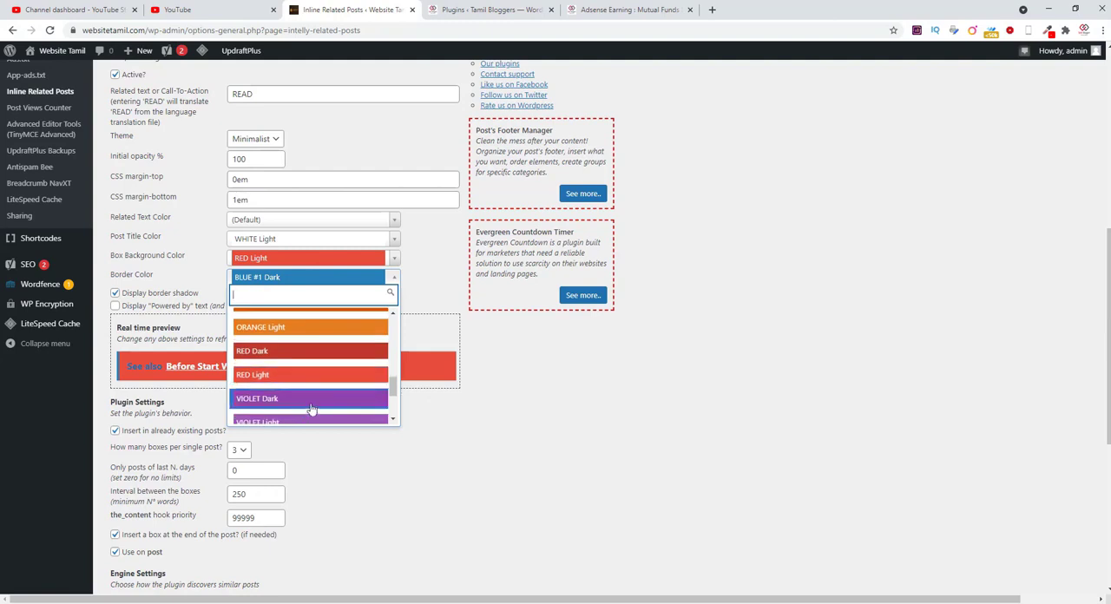
scroll(312, 409, "down", 2)
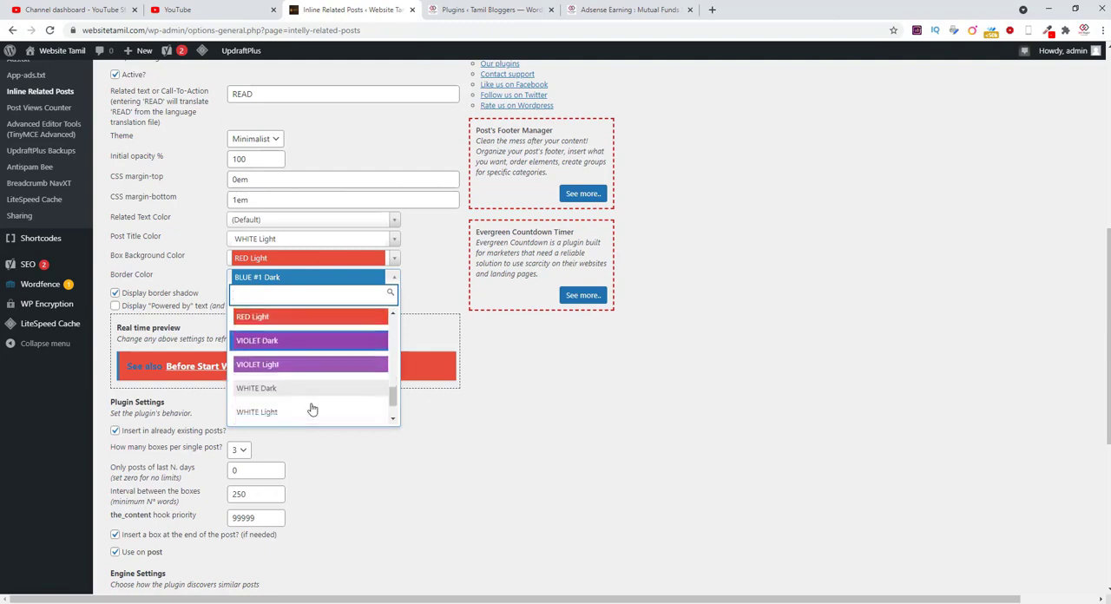
left_click(305, 346)
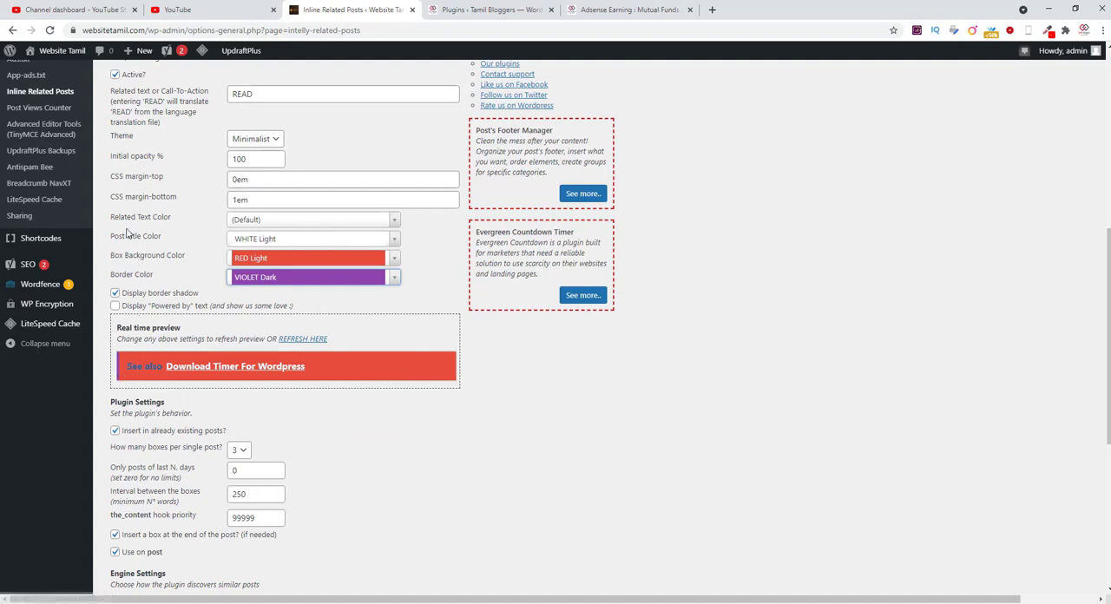
Step: Set the related text color of the box to BLUE #2 Dark
left_click(266, 224)
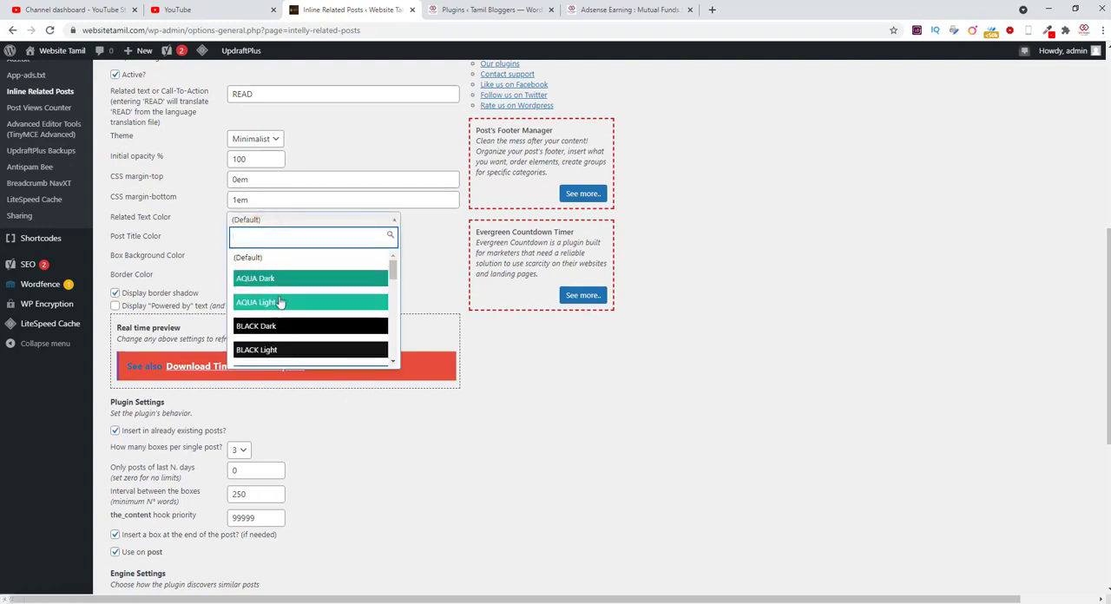
scroll(291, 346, "down", 1)
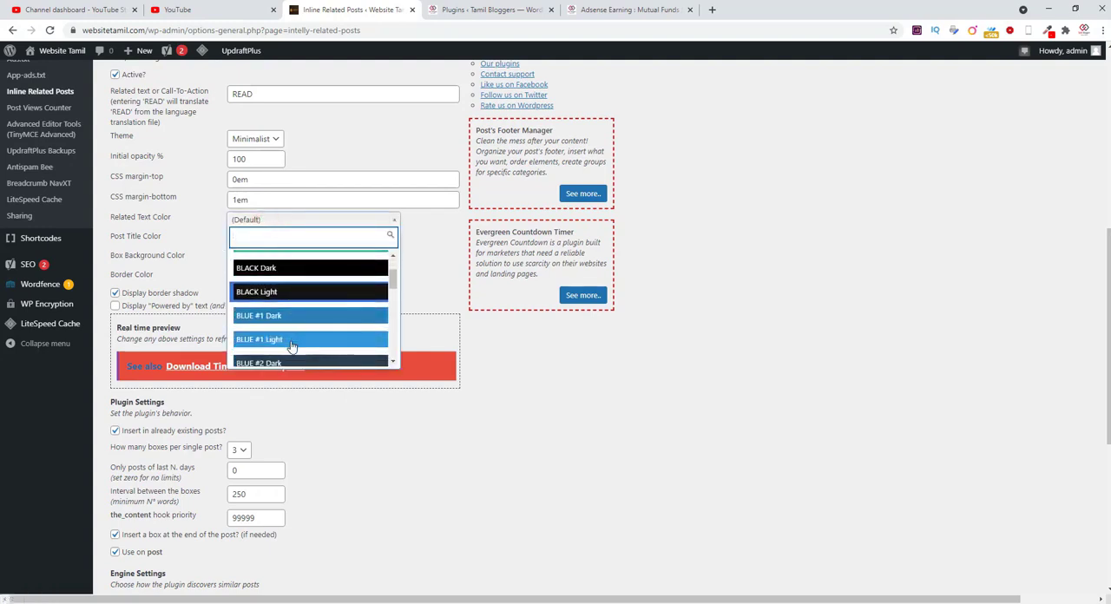
scroll(292, 346, "down", 3)
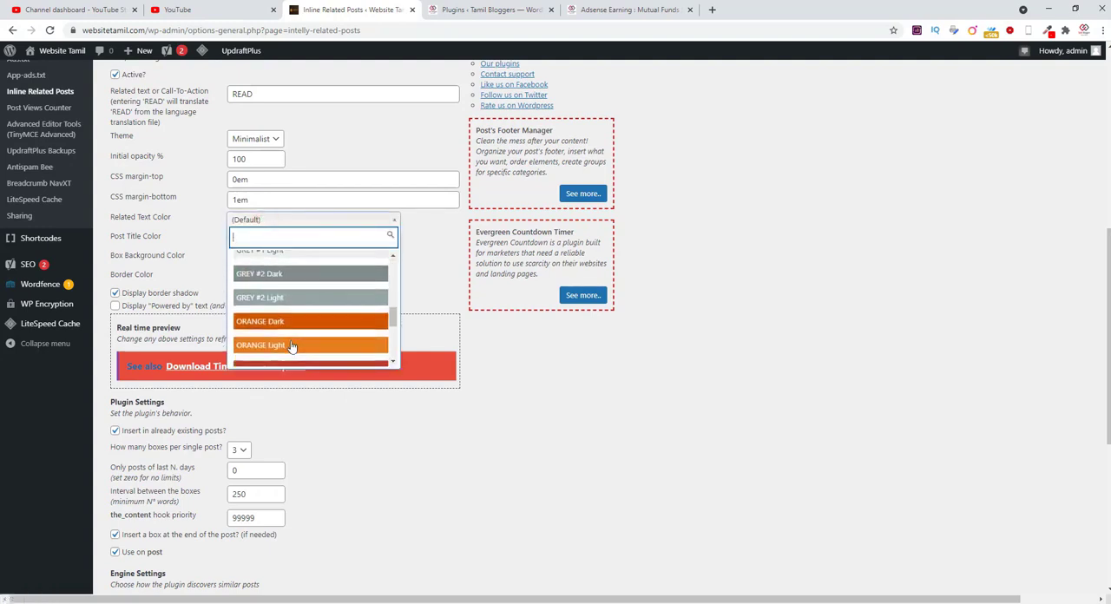
scroll(292, 346, "up", 3)
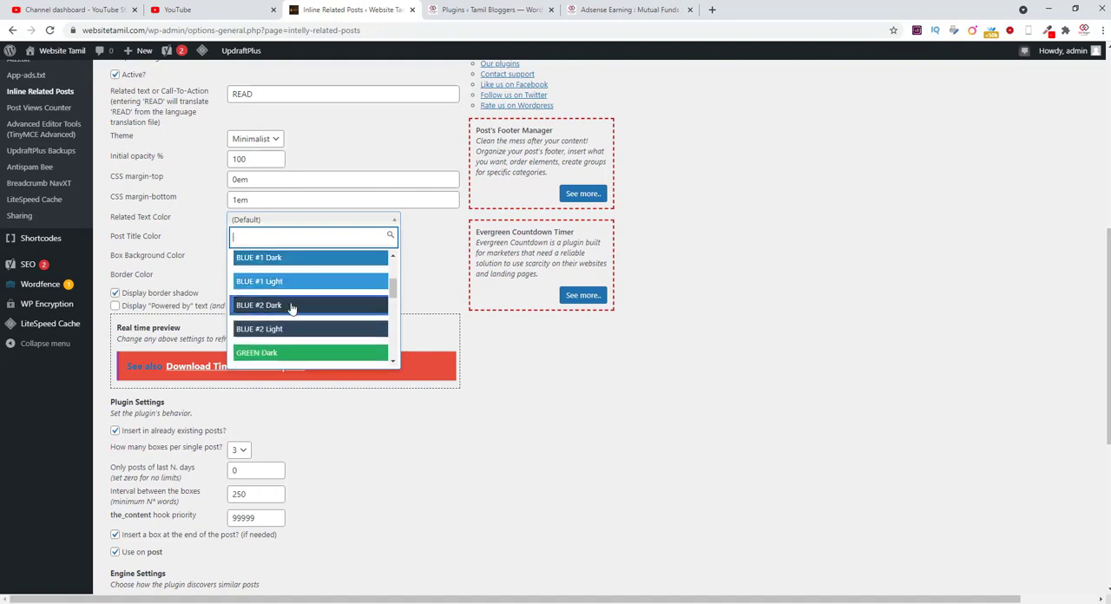
left_click(292, 308)
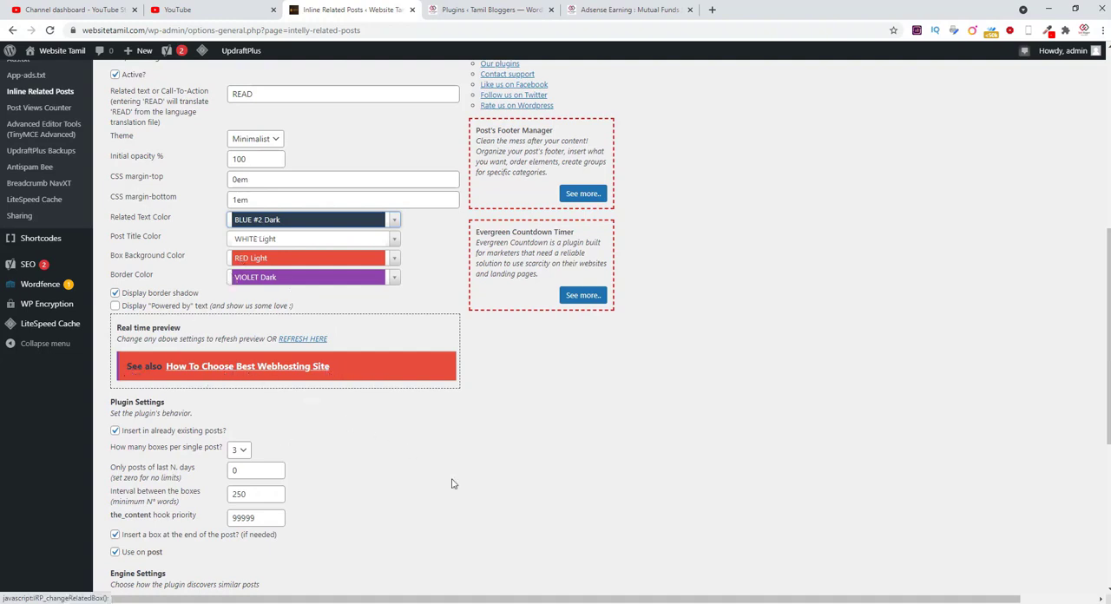
Step: Look over the plugin's behavior settings, and examine how "See also" boxes are distributed in the Tamil Bloggers article
scroll(451, 483, "down", 2)
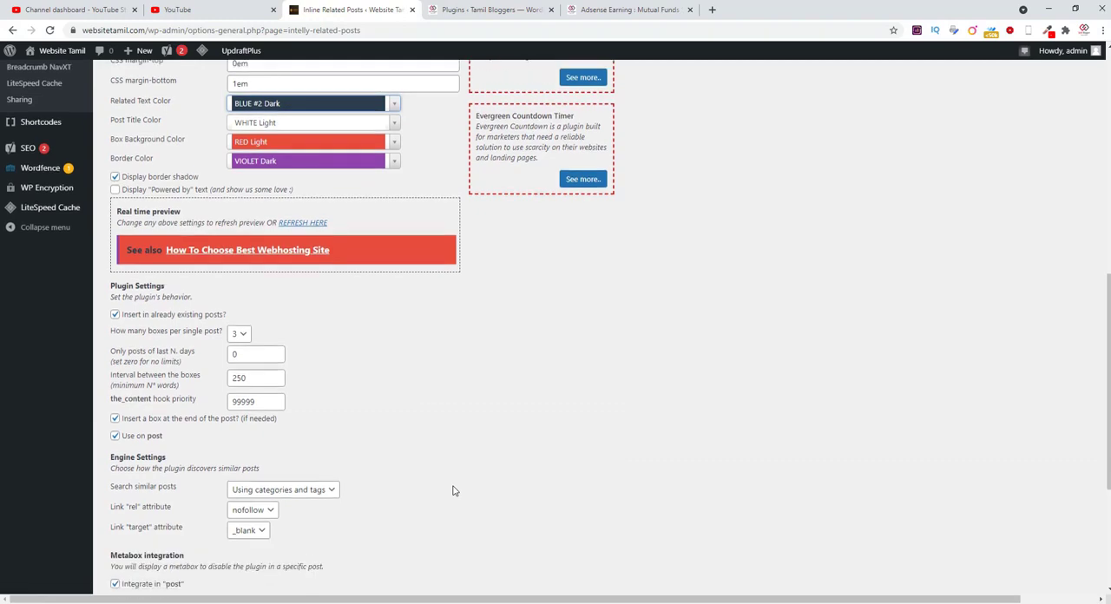
scroll(453, 490, "down", 1)
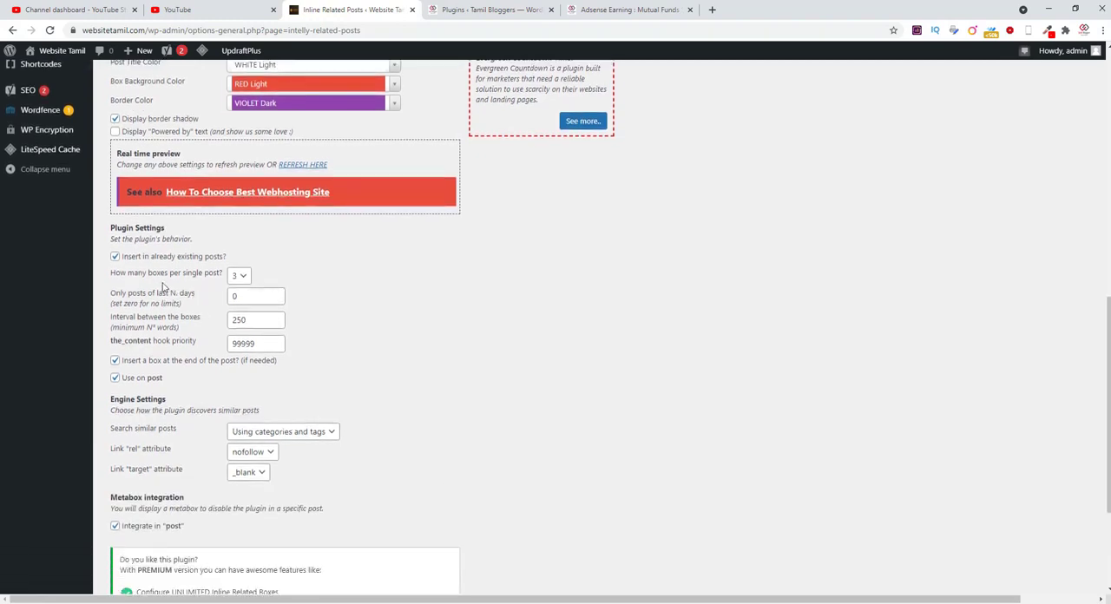
left_click(630, 10)
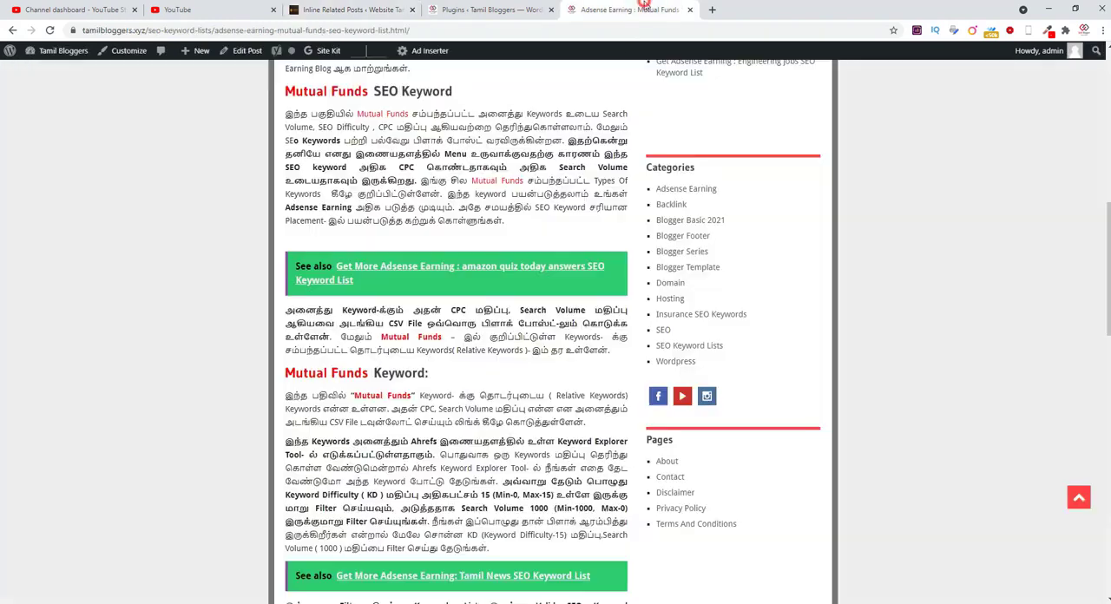
scroll(523, 381, "down", 4)
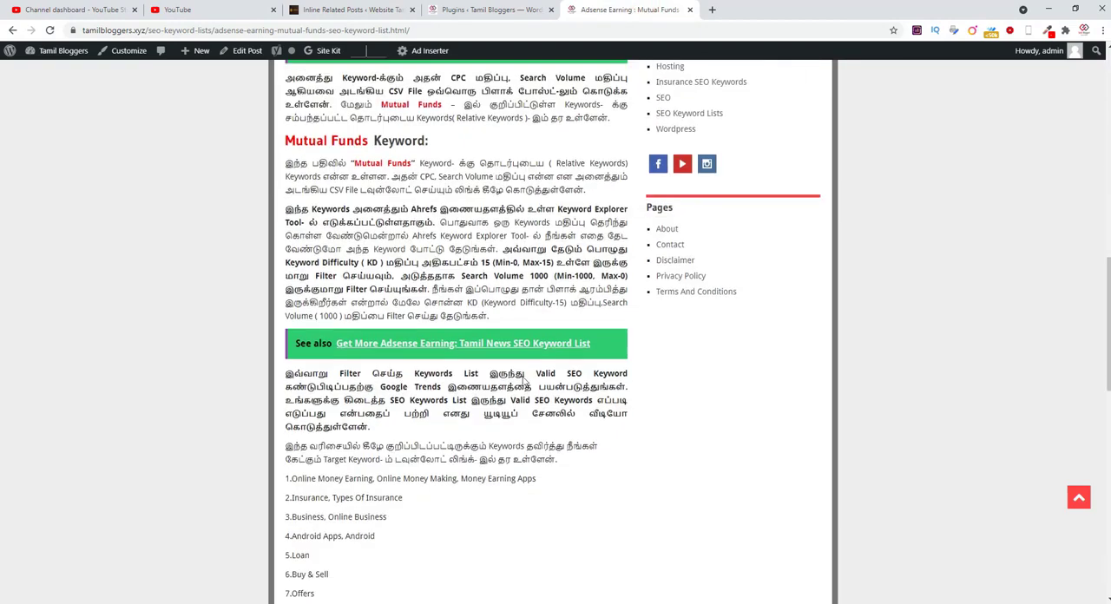
scroll(546, 423, "up", 3)
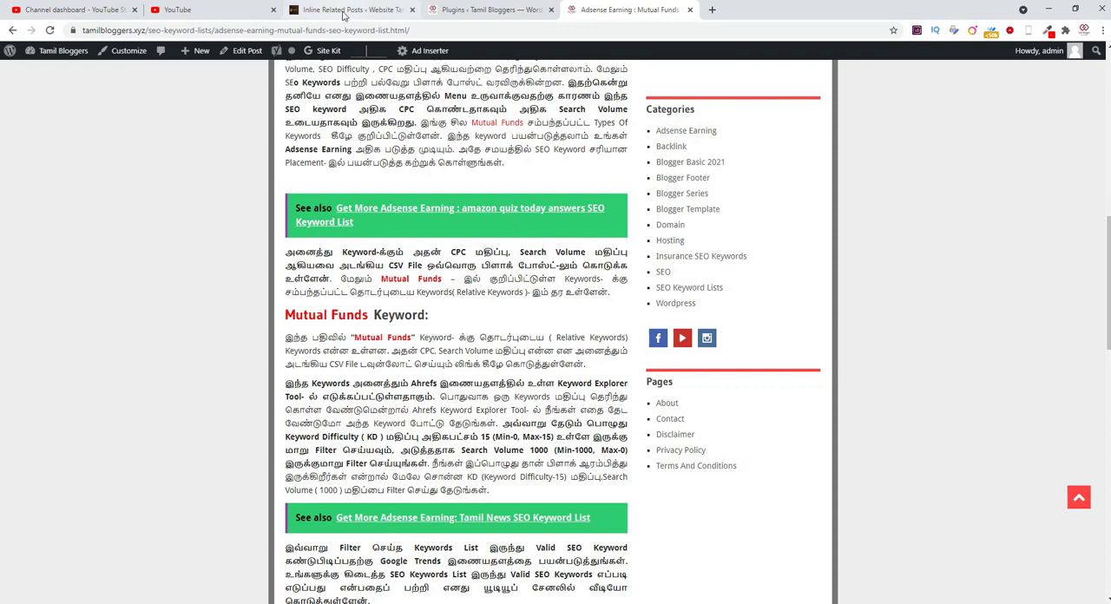
Step: Return to the Website Tamil plugin settings and check the choices for the number of boxes per single post
left_click(345, 11)
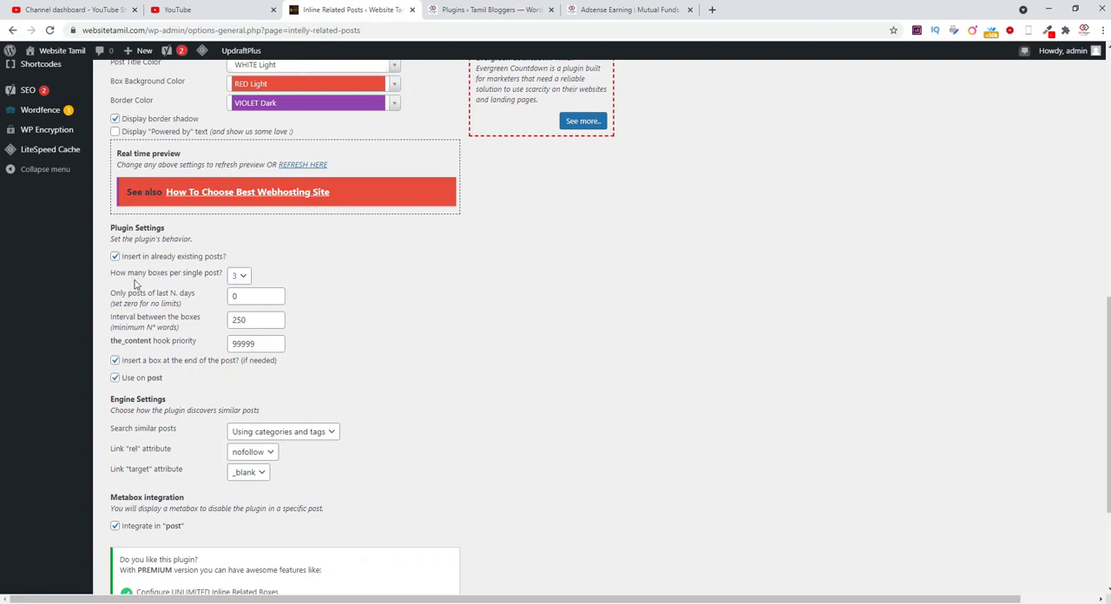
left_click(244, 278)
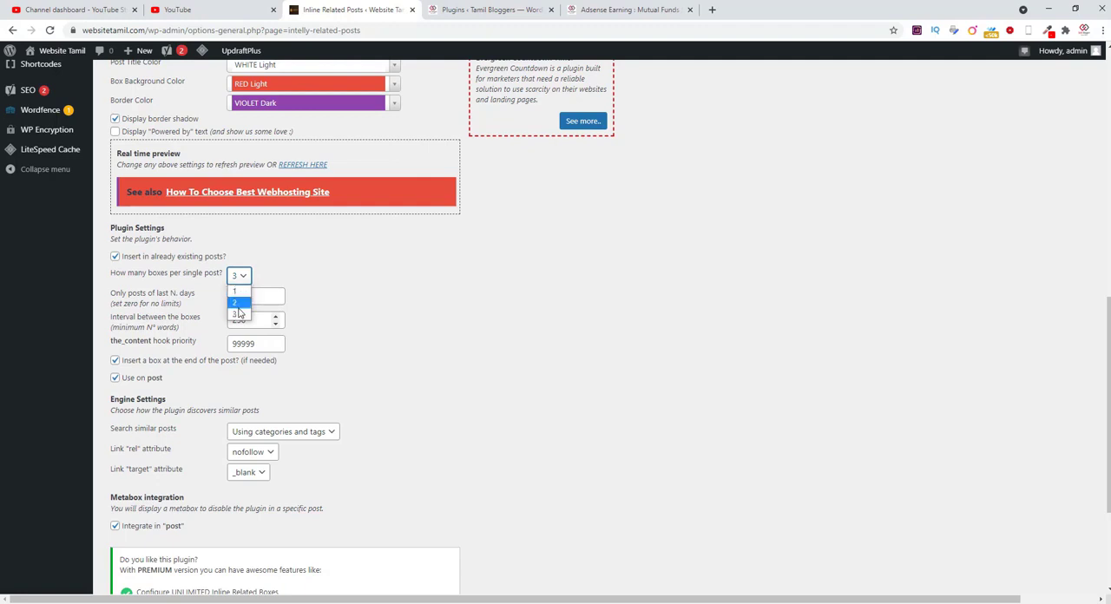
left_click(386, 344)
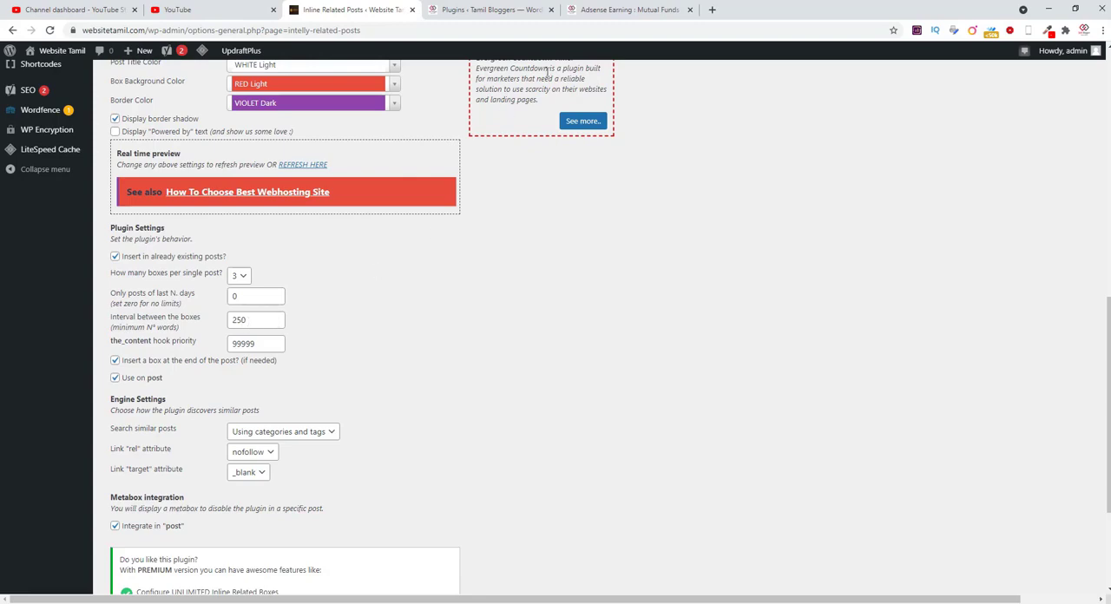
Step: Switch to the Tamil Bloggers article again and examine the amount of text between its "See also" boxes
left_click(601, 10)
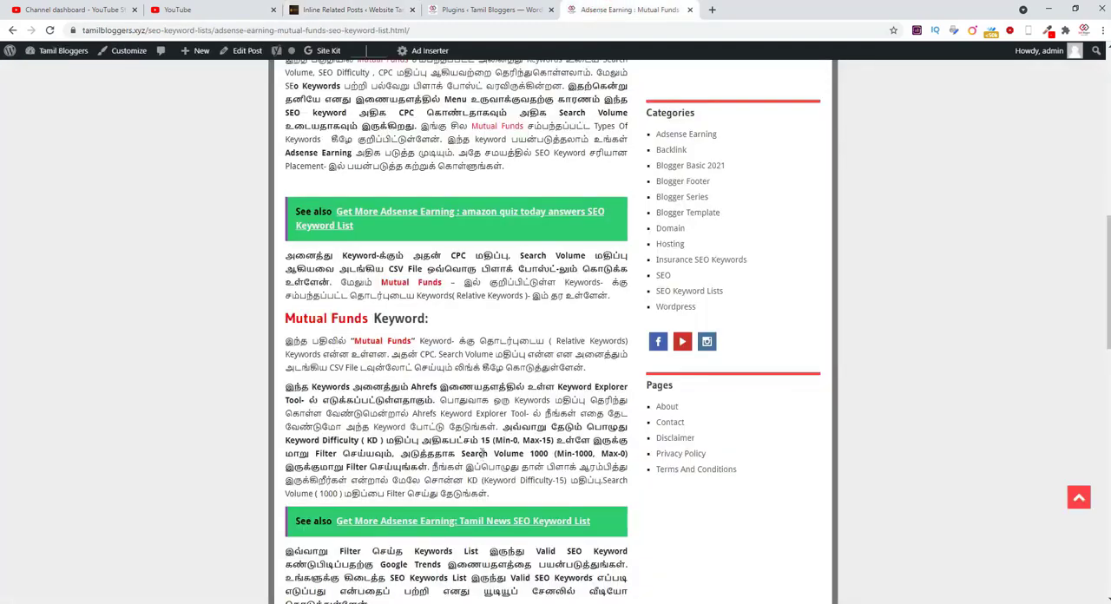
scroll(484, 397, "up", 3)
scroll(483, 396, "down", 2)
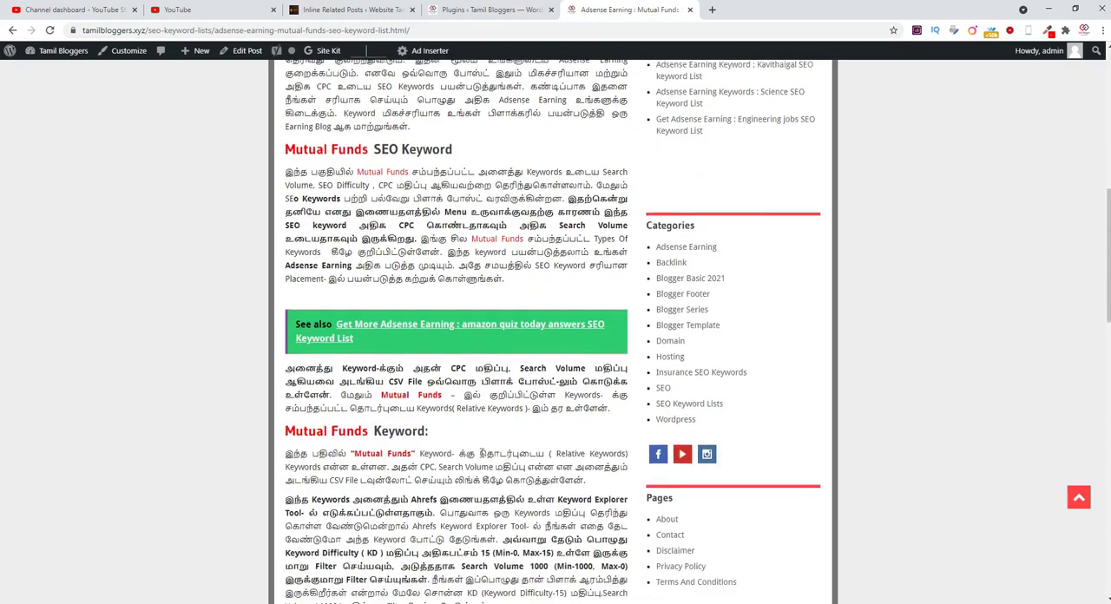
scroll(481, 452, "down", 1)
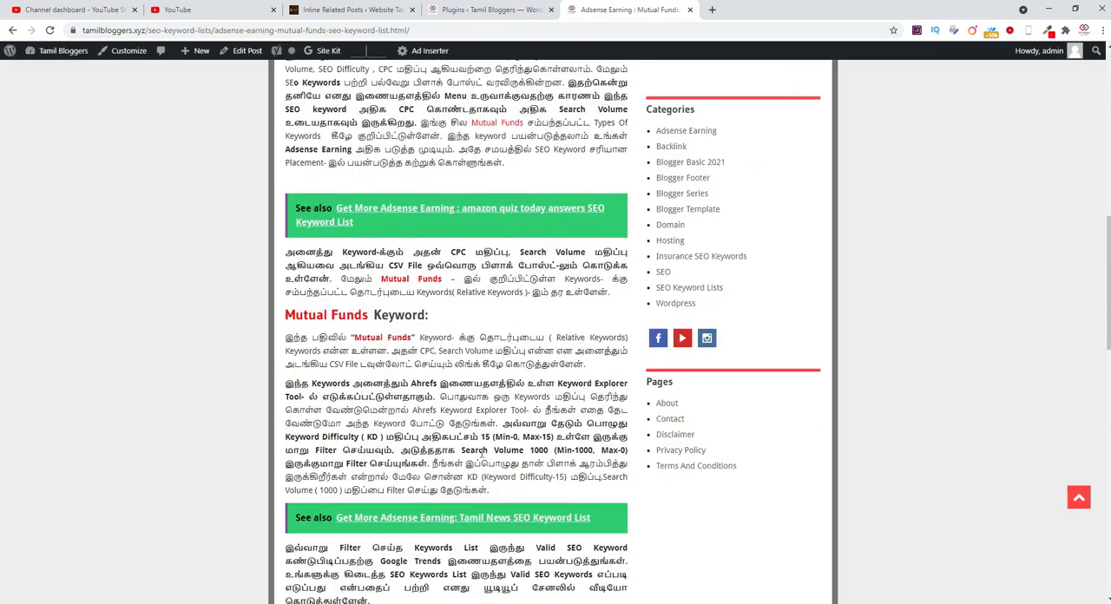
scroll(485, 452, "up", 2)
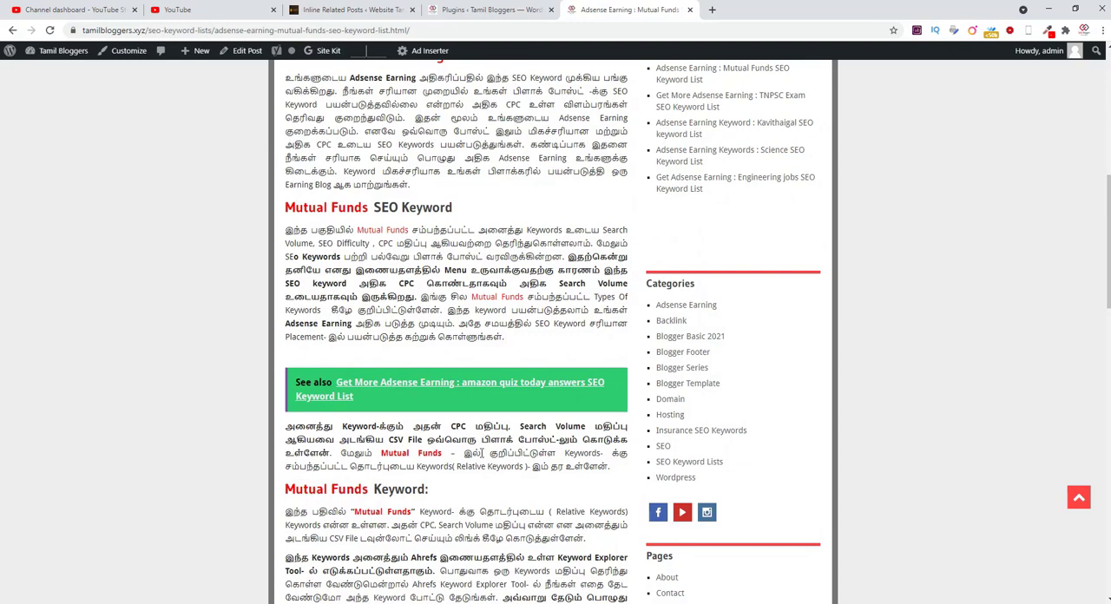
Step: Return to the Website Tamil plugin settings, review the behavior, engine and metabox options, and save the configuration
left_click(356, 9)
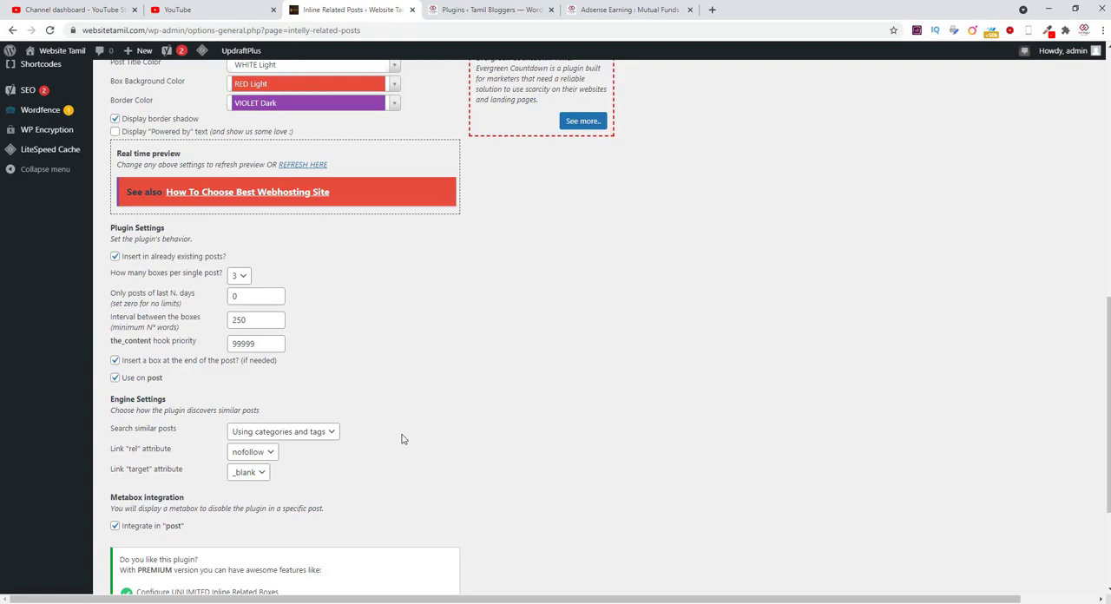
scroll(402, 440, "down", 3)
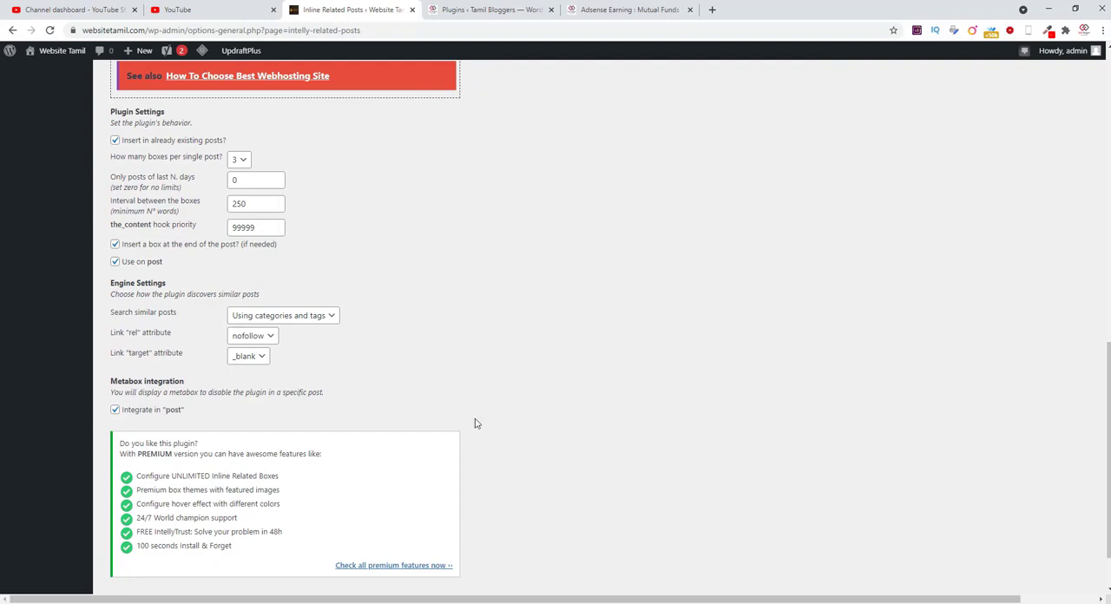
scroll(475, 423, "down", 2)
scroll(442, 476, "up", 7)
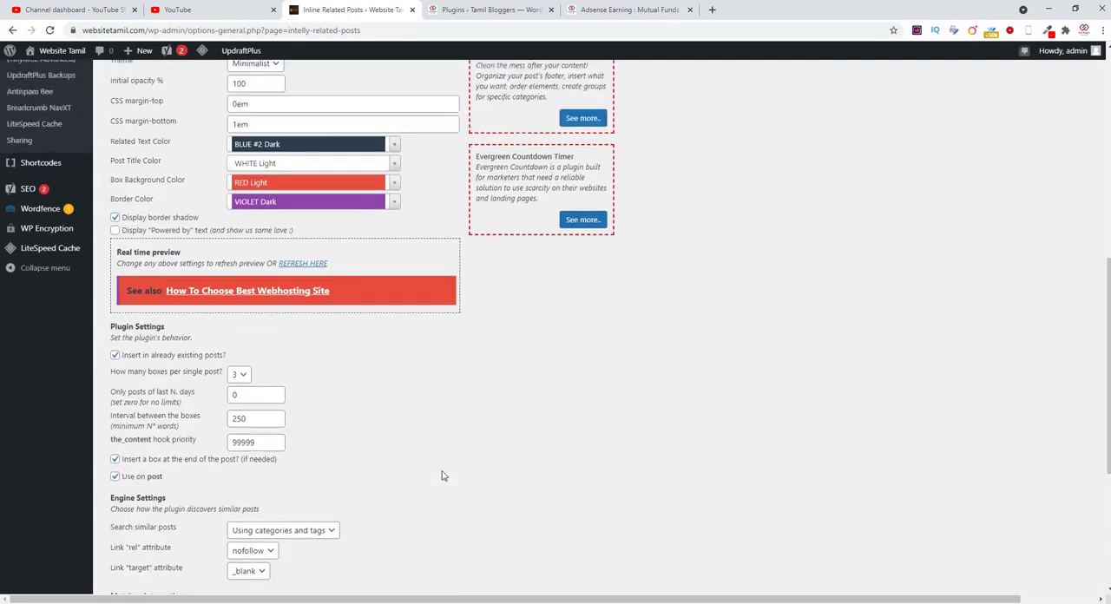
scroll(442, 476, "up", 5)
scroll(443, 476, "down", 4)
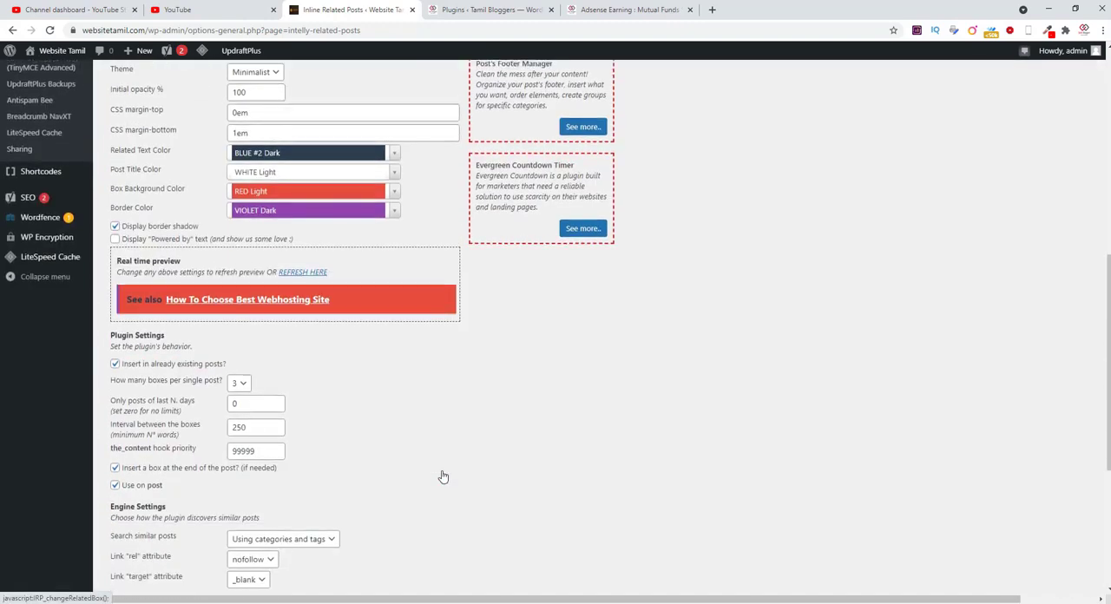
scroll(443, 477, "down", 3)
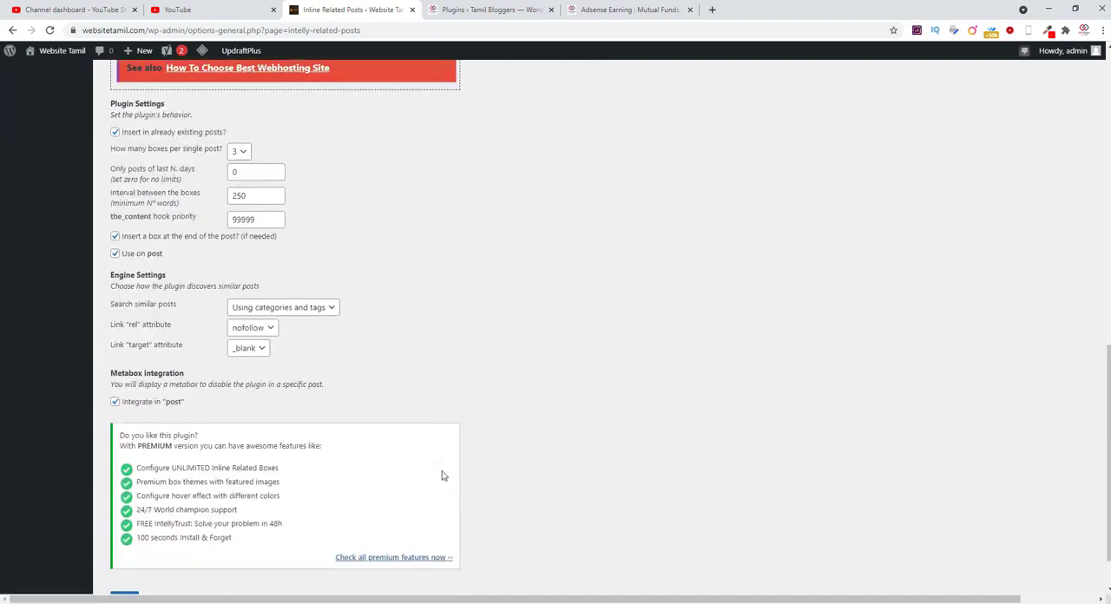
scroll(442, 476, "down", 1)
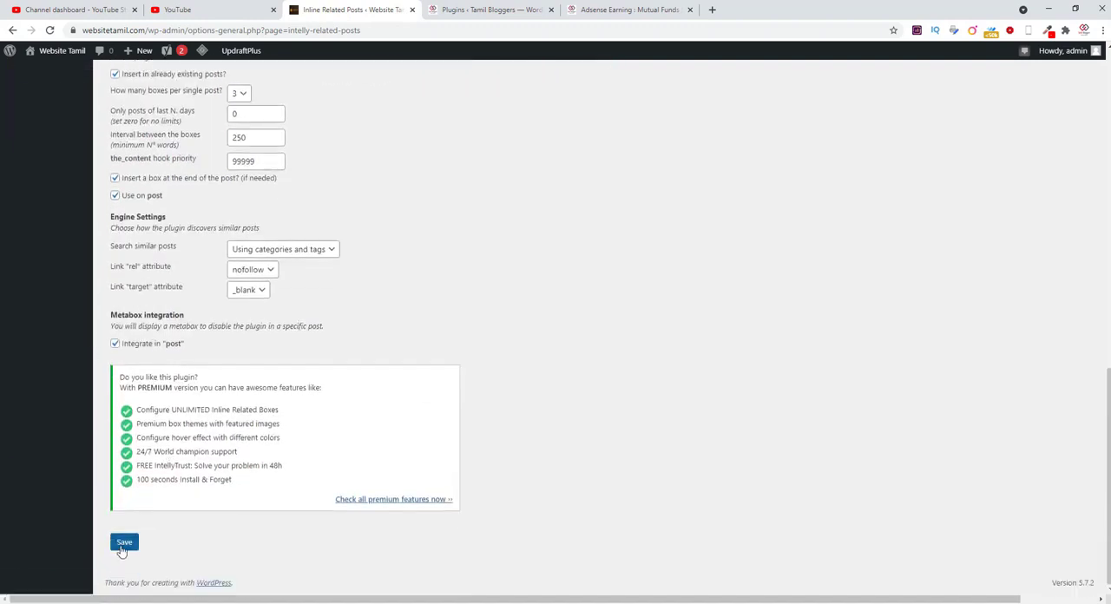
left_click(122, 547)
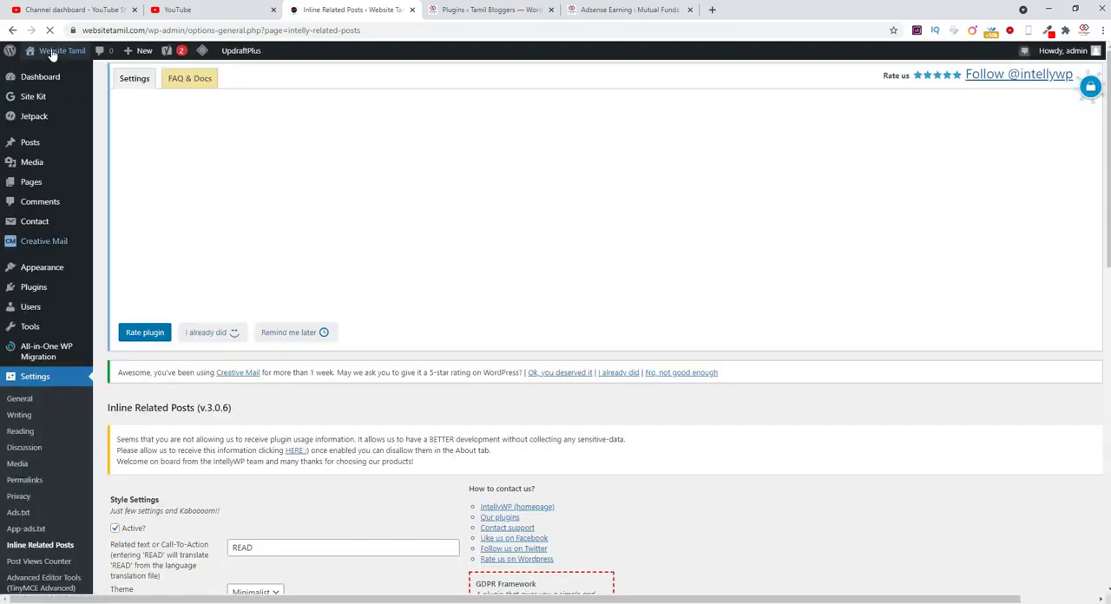
Step: Open the Website Tamil homepage in a new tab and go to the "How To Choose Best Webhosting Site" post
mouse_move(52, 52)
right_click(42, 74)
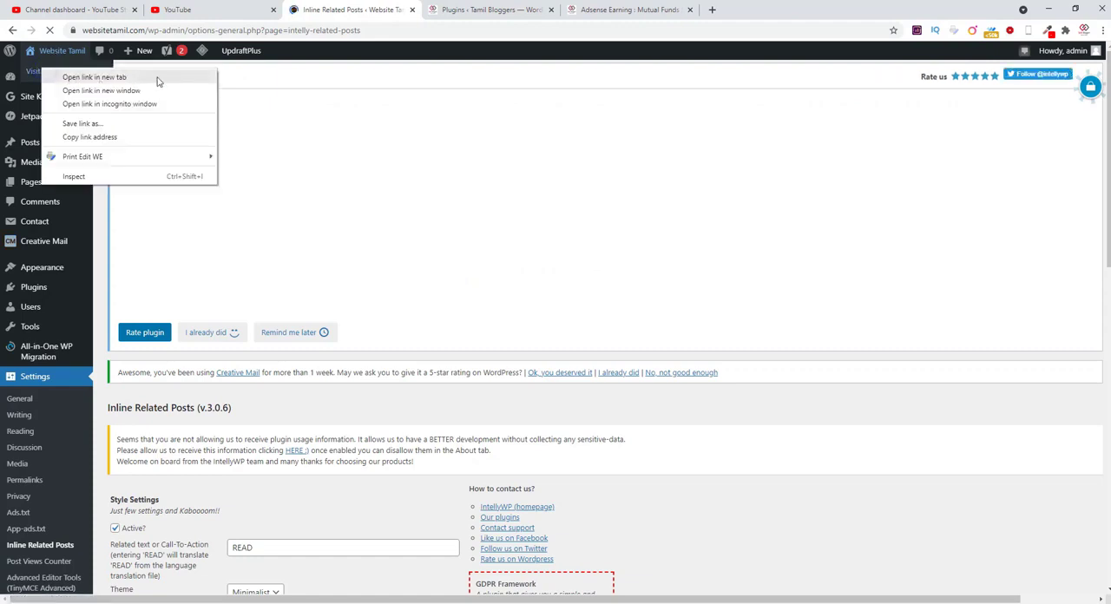
left_click(154, 78)
left_click(445, 10)
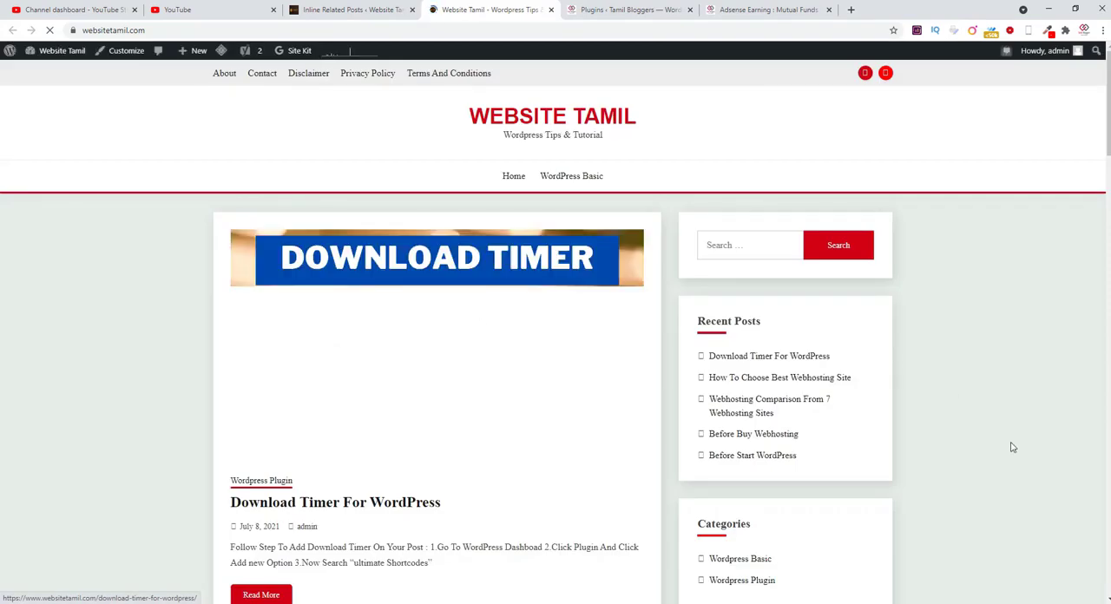
scroll(948, 467, "down", 2)
scroll(948, 467, "down", 1)
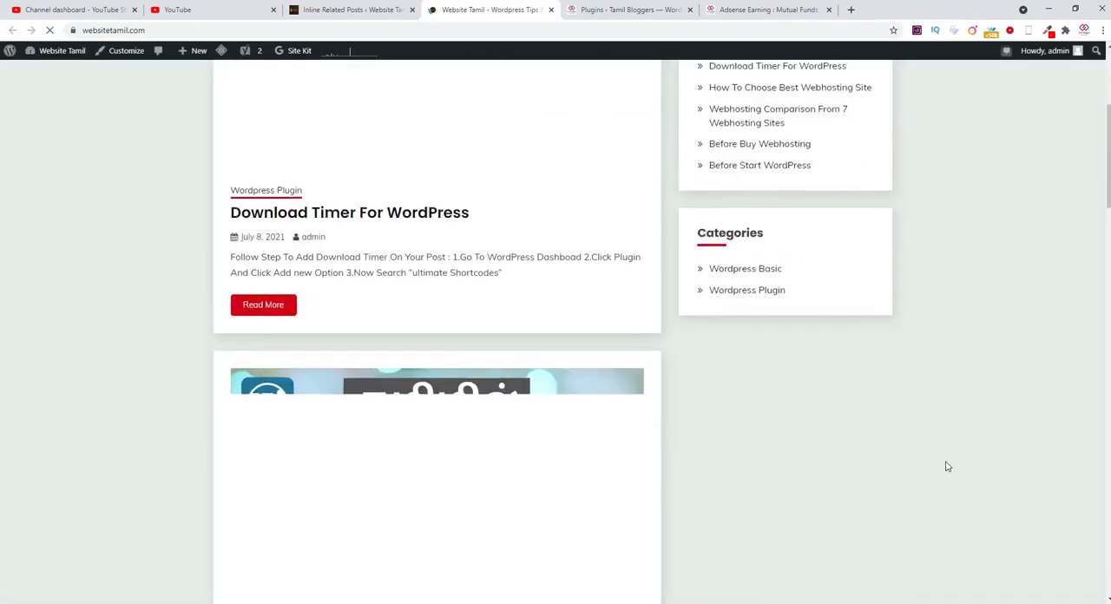
scroll(945, 463, "down", 3)
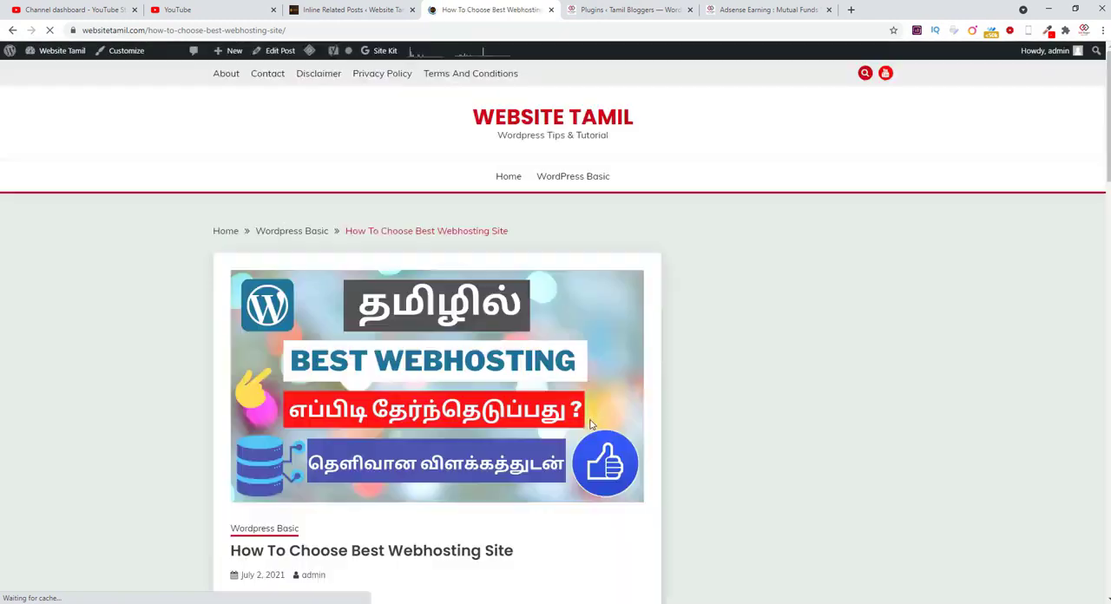
Step: Look through the "How To Choose Best Webhosting Site" article for the placement of its "See also" boxes
scroll(954, 480, "down", 7)
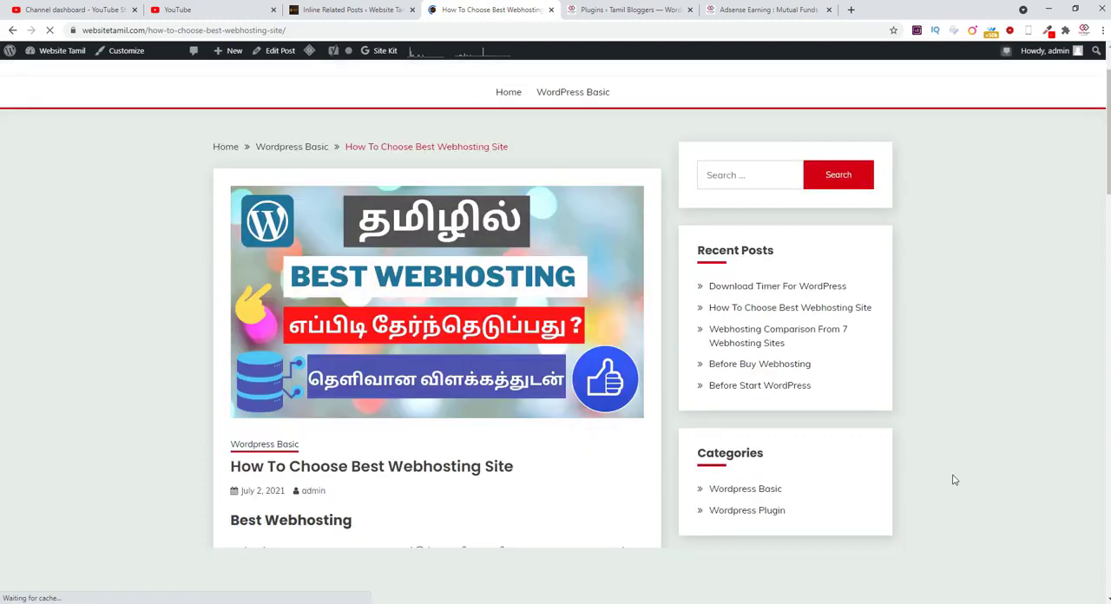
scroll(954, 480, "down", 6)
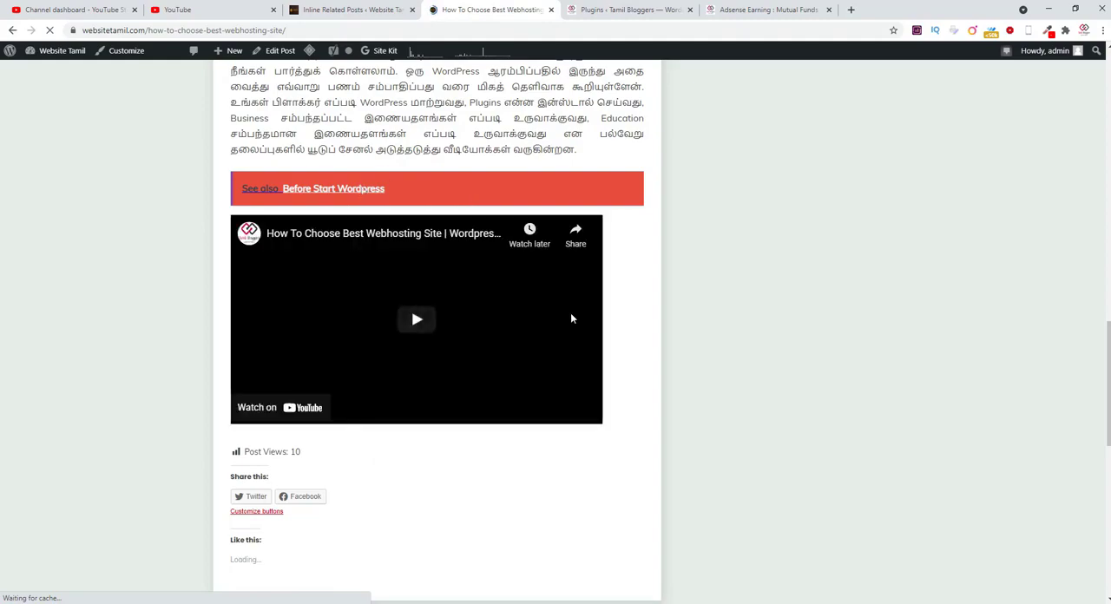
scroll(571, 319, "up", 6)
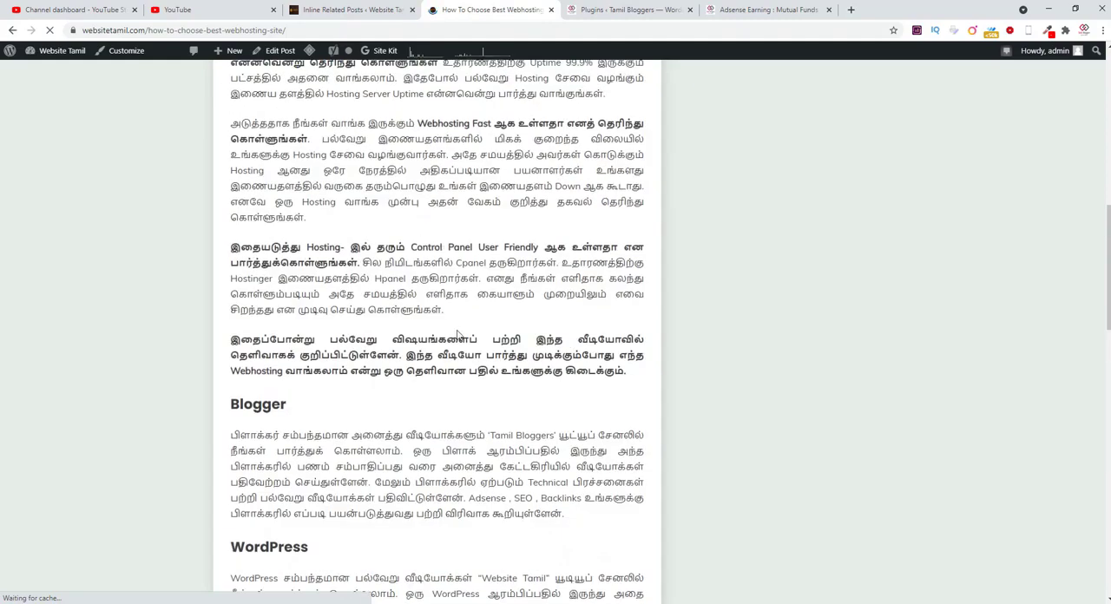
scroll(458, 335, "up", 4)
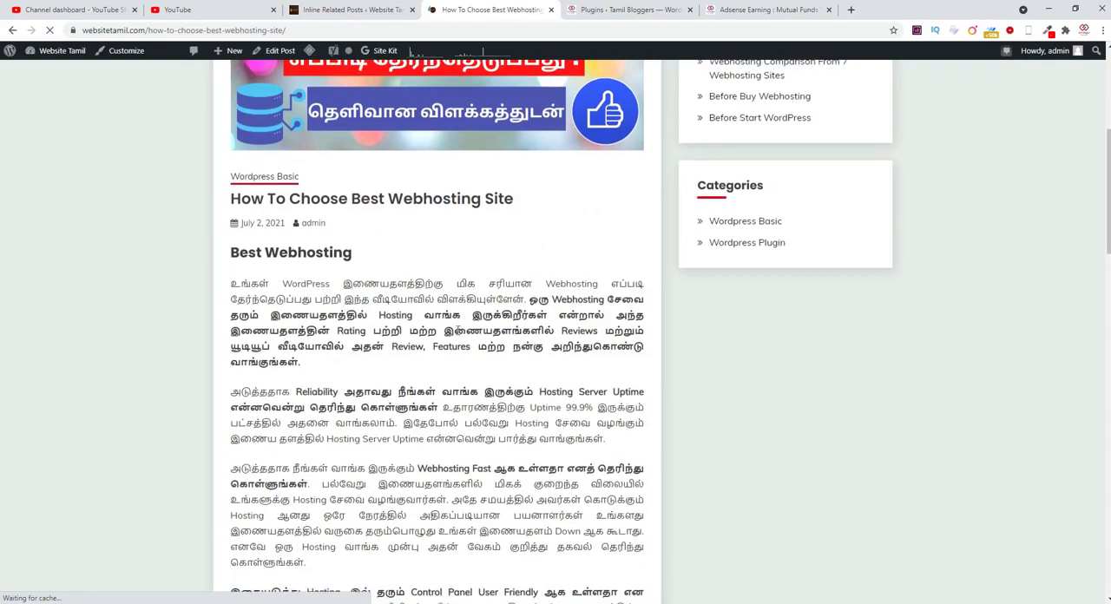
scroll(458, 335, "down", 9)
scroll(458, 335, "down", 1)
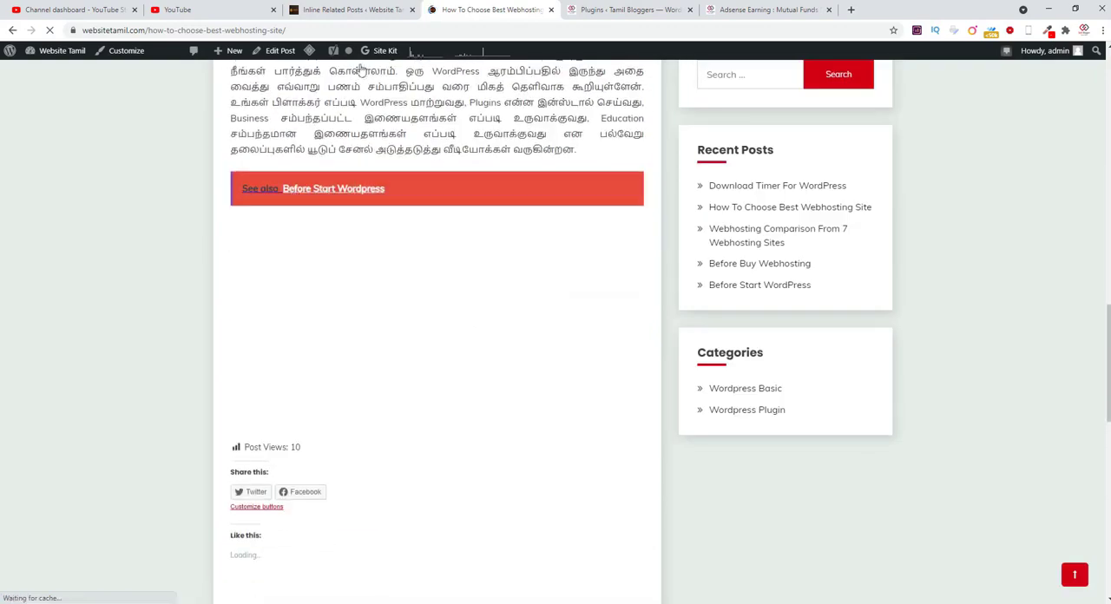
Step: Return to the Inline Related Posts settings, set the minimum interval between the boxes to 50 words, and save
left_click(348, 9)
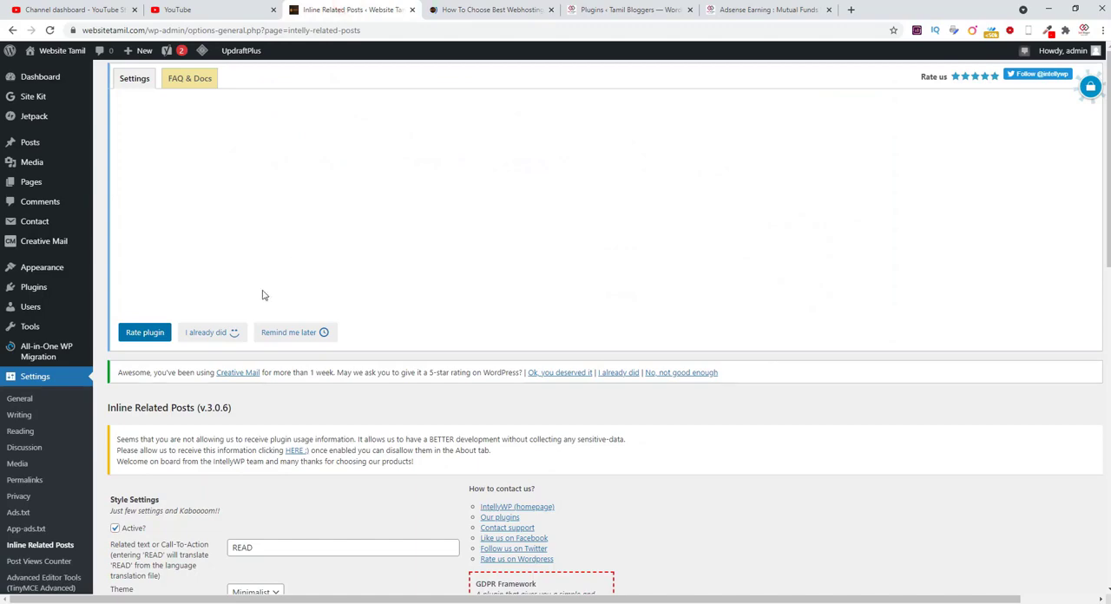
scroll(375, 467, "down", 5)
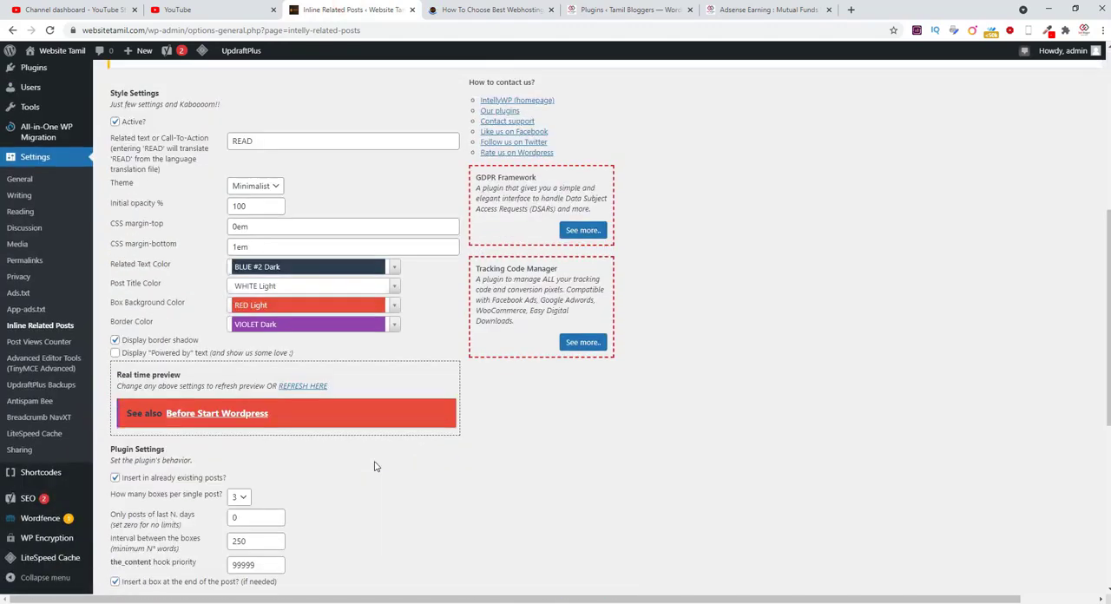
scroll(330, 426, "down", 2)
scroll(330, 425, "up", 2)
scroll(304, 423, "down", 3)
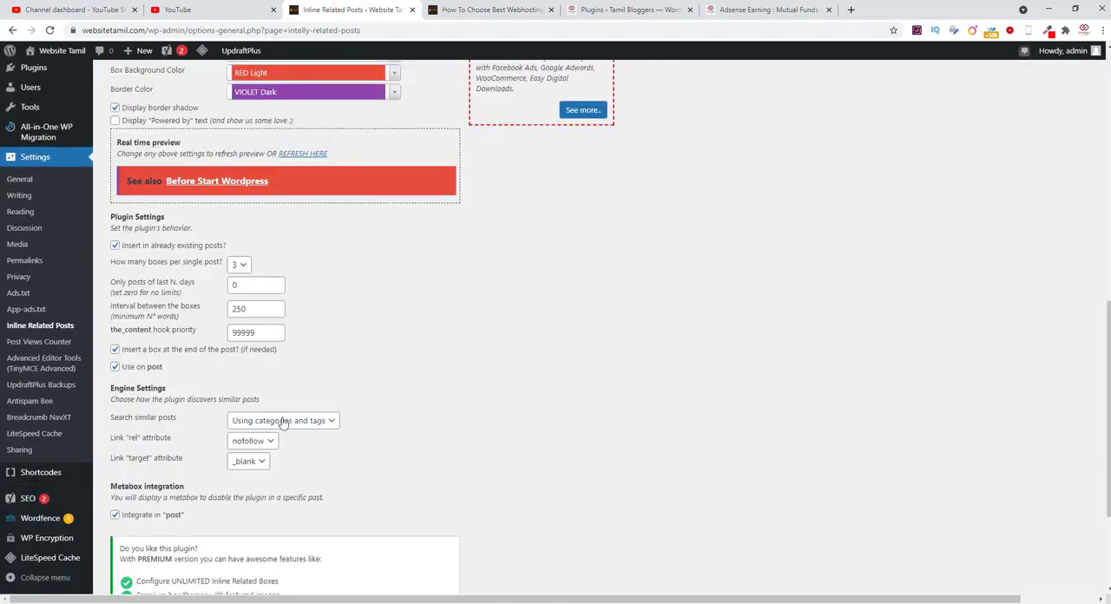
left_click(261, 310)
scroll(523, 422, "down", 2)
left_click(124, 542)
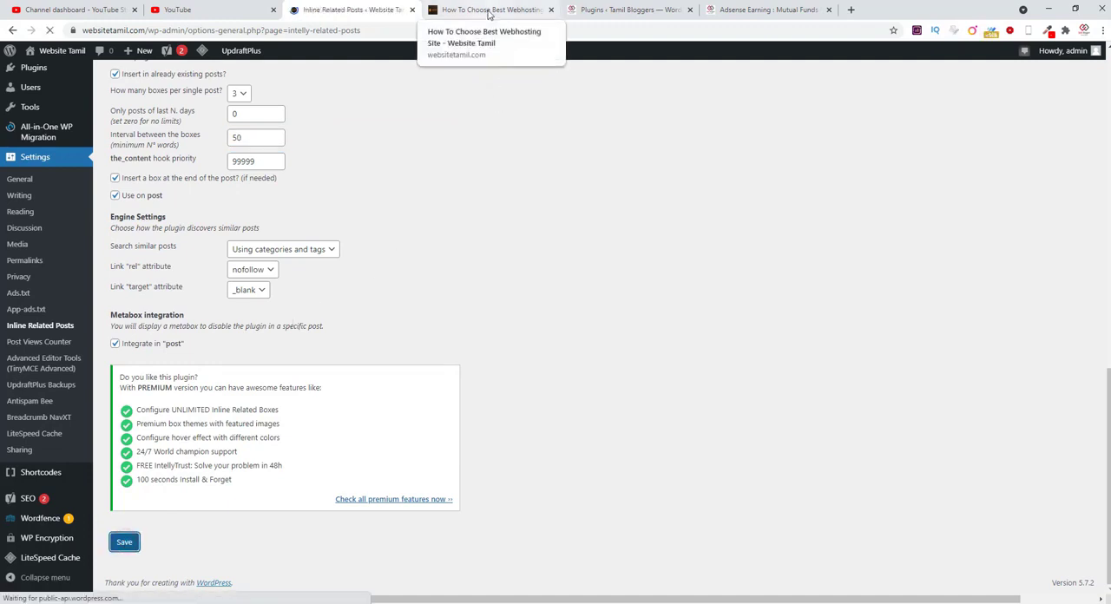
Step: Reload the "How To Choose Best Webhosting Site" article and examine where the "See also" boxes appear
left_click(489, 11)
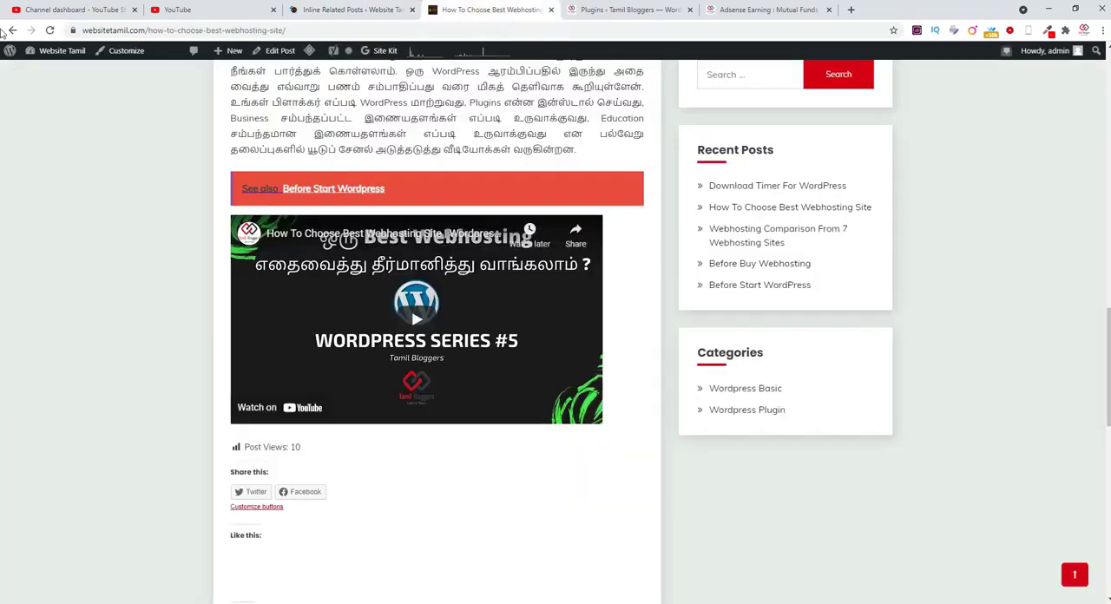
scroll(966, 379, "up", 10)
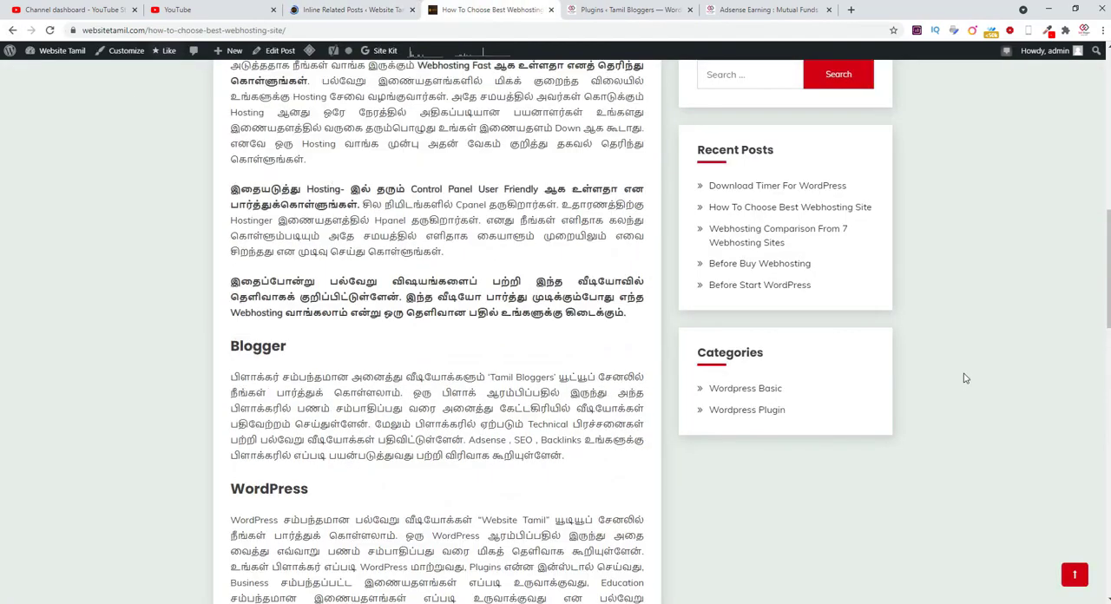
left_click(50, 29)
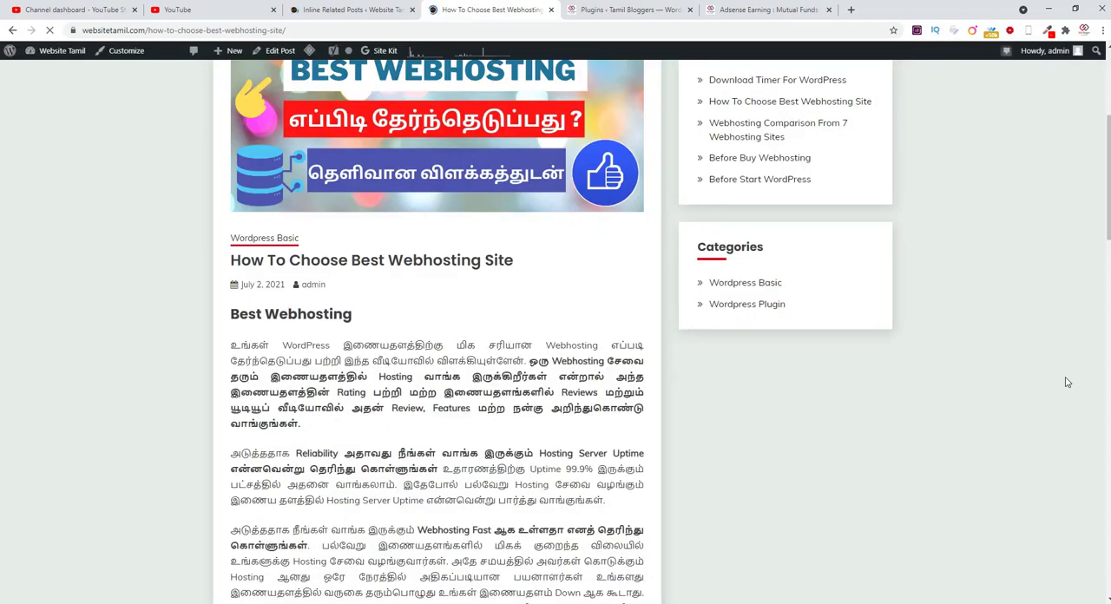
scroll(1068, 382, "down", 10)
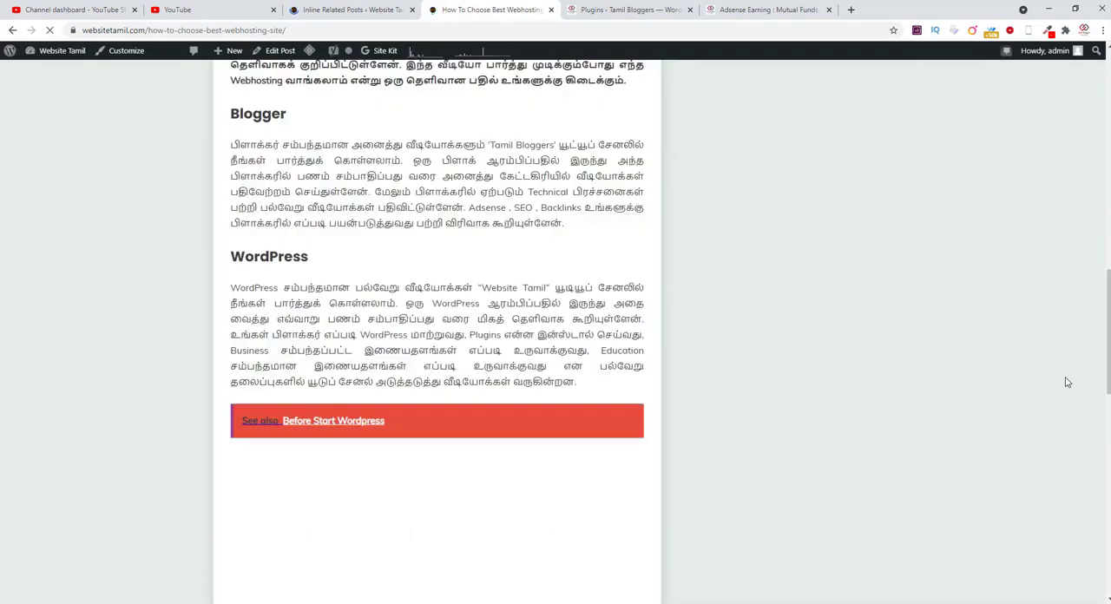
scroll(1068, 382, "down", 5)
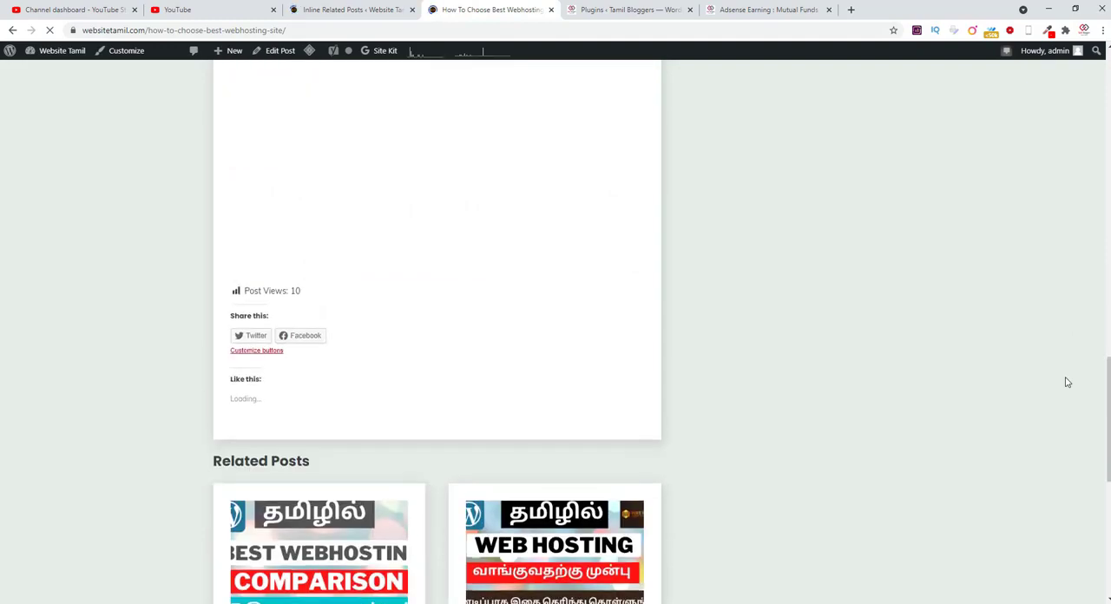
scroll(1068, 382, "up", 15)
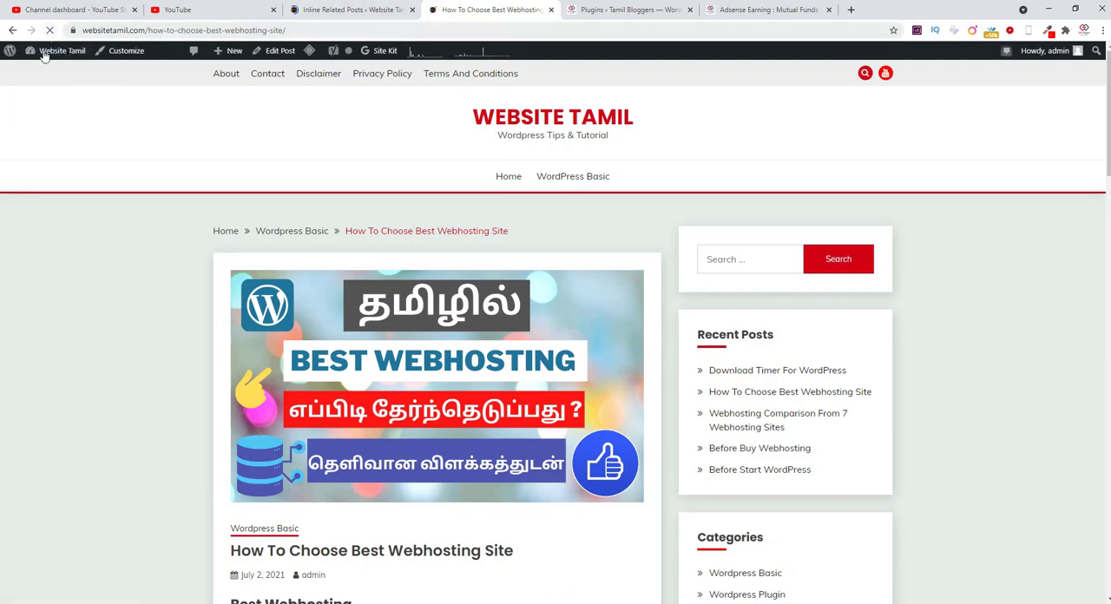
Step: Check the plugin settings page, and examine the webhosting article from its title to the related posts for "See also" boxes
left_click(348, 10)
left_click(479, 10)
scroll(1003, 445, "down", 5)
scroll(1003, 446, "down", 10)
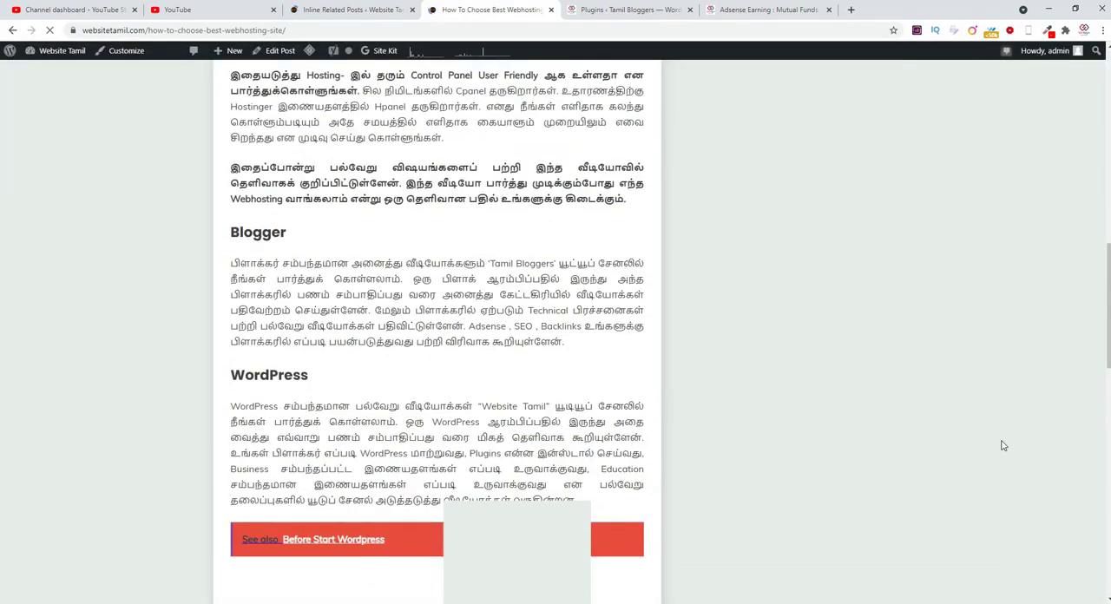
scroll(1002, 446, "down", 3)
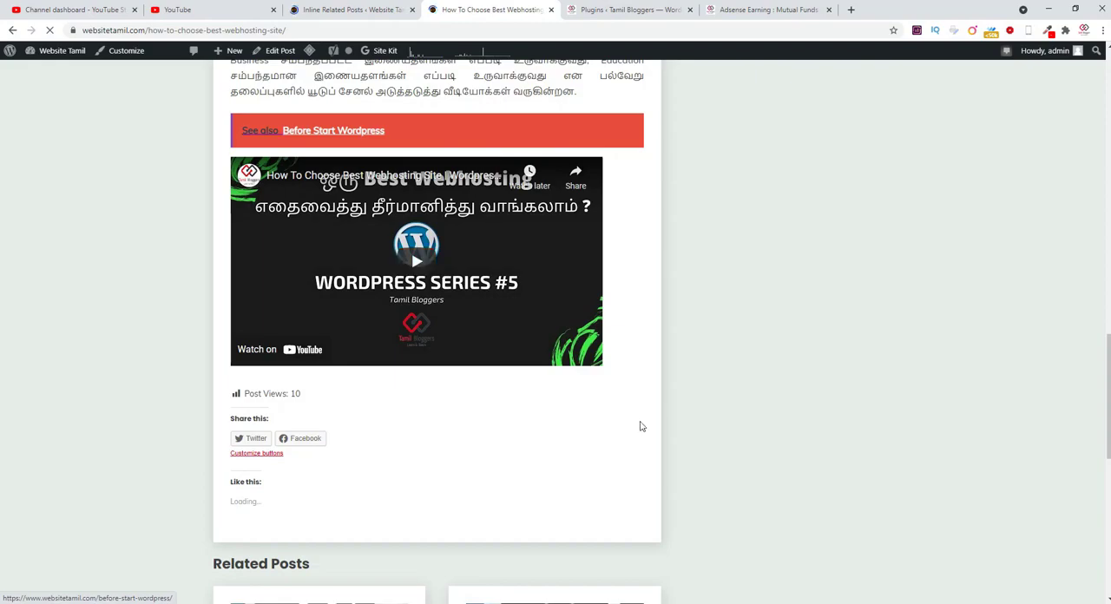
scroll(641, 427, "up", 4)
scroll(641, 426, "up", 10)
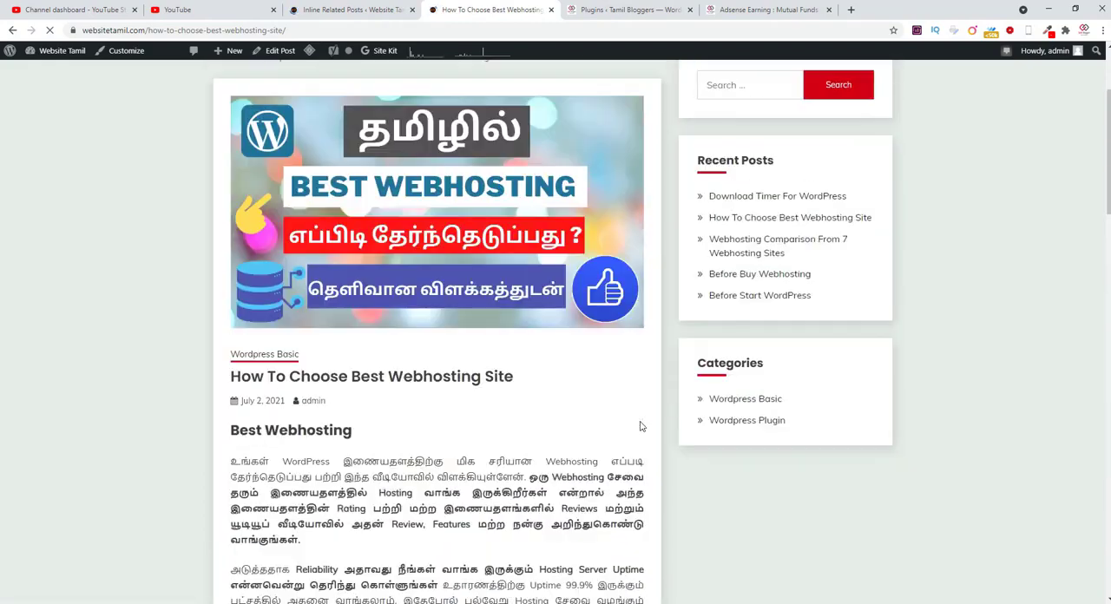
scroll(519, 560, "down", 8)
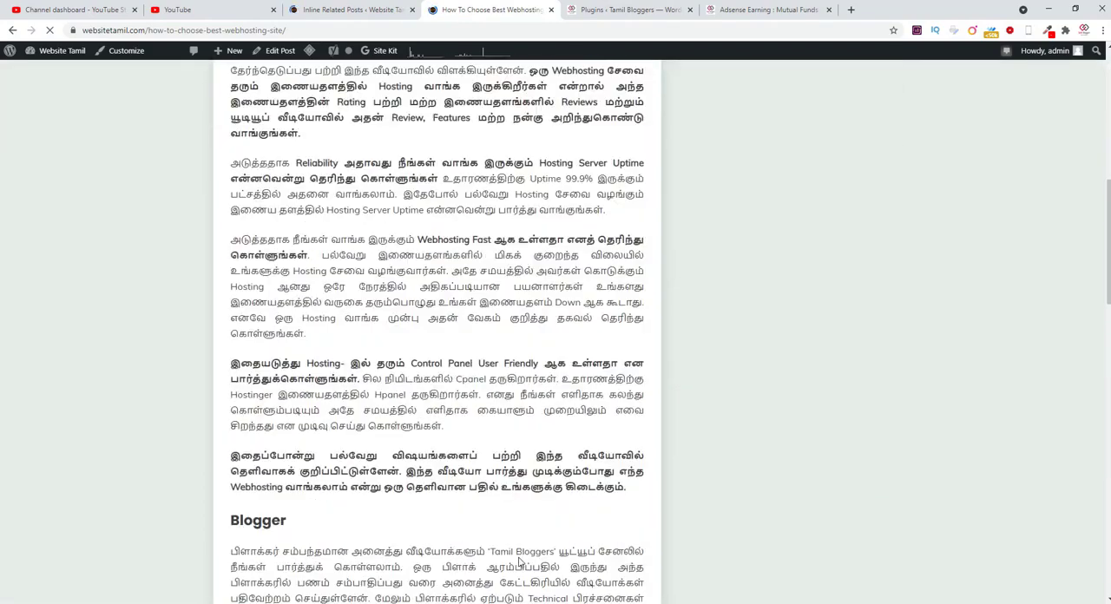
scroll(519, 562, "down", 3)
Step: Check the loading of the plugin settings page again, and inspect the webhosting article's text above and below the "See also" box
left_click(347, 10)
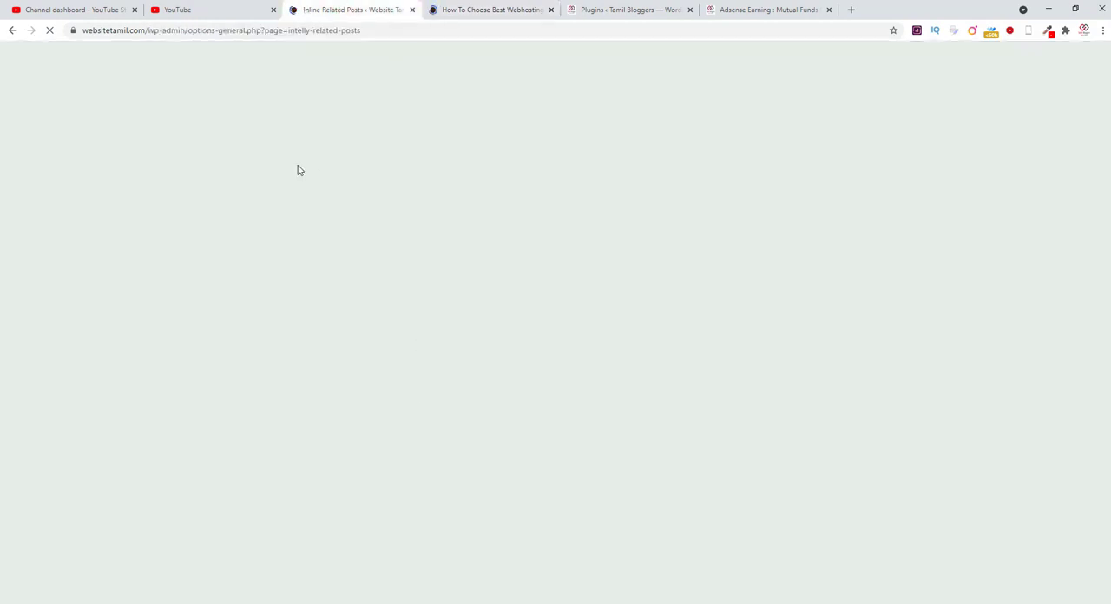
left_click(471, 10)
scroll(533, 476, "down", 3)
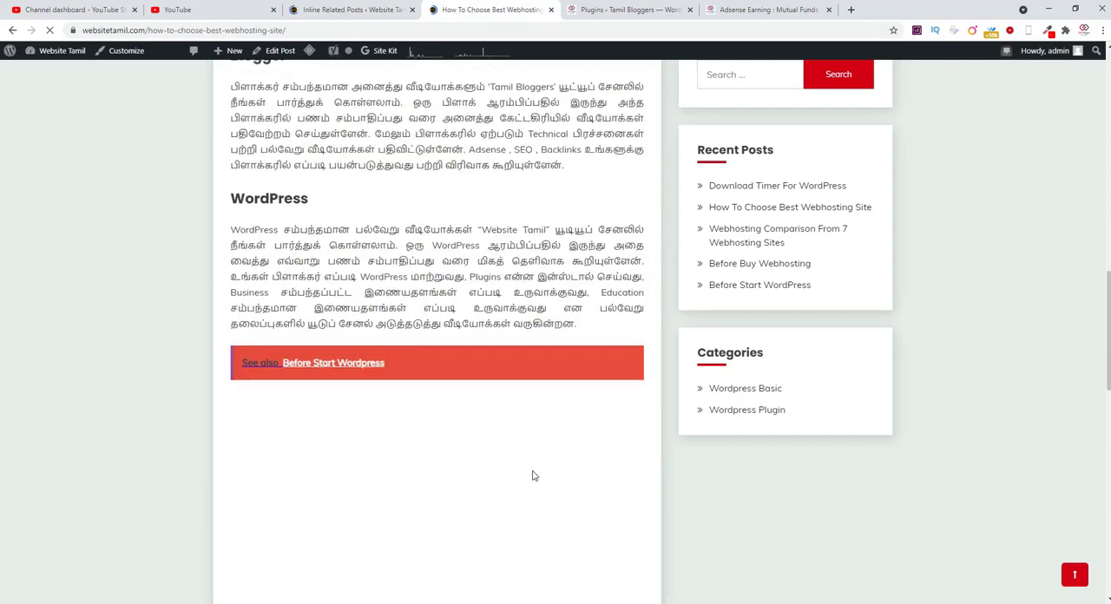
scroll(533, 476, "down", 3)
left_click(354, 10)
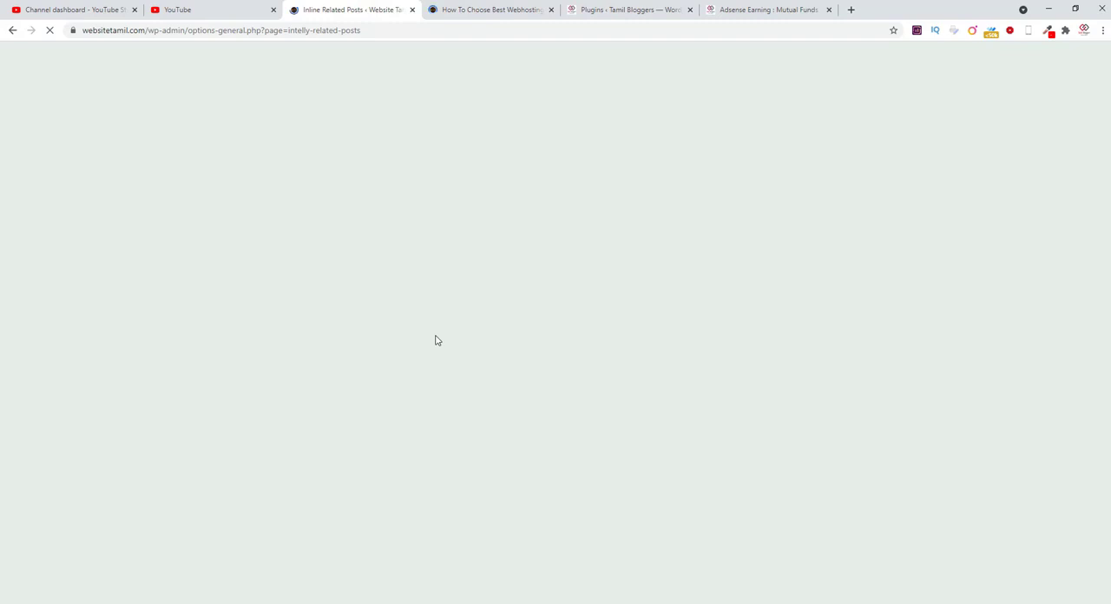
left_click(486, 10)
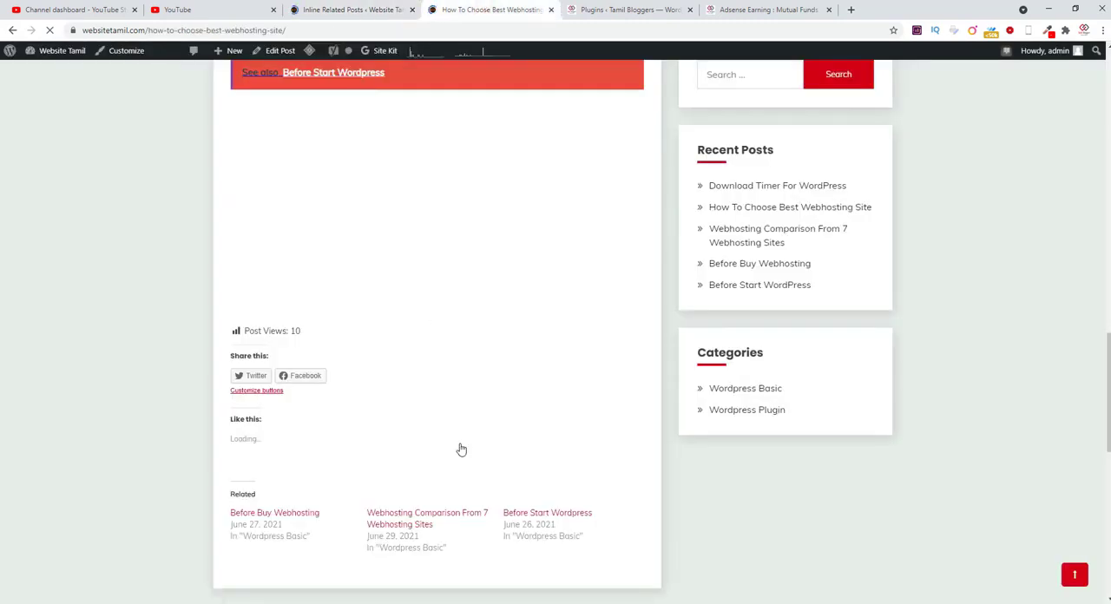
scroll(461, 449, "up", 7)
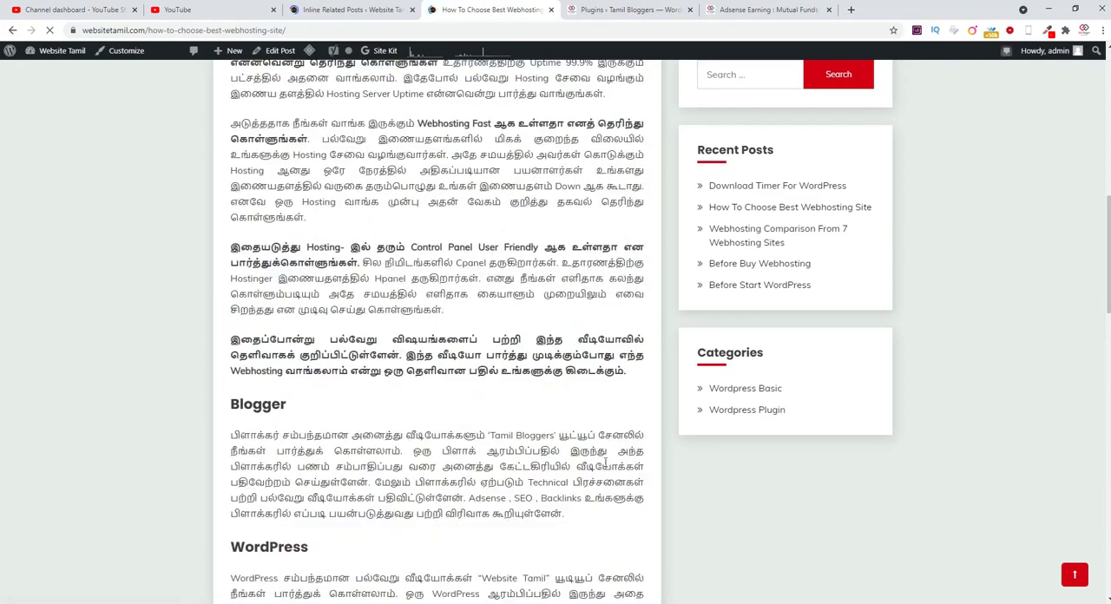
scroll(471, 340, "up", 5)
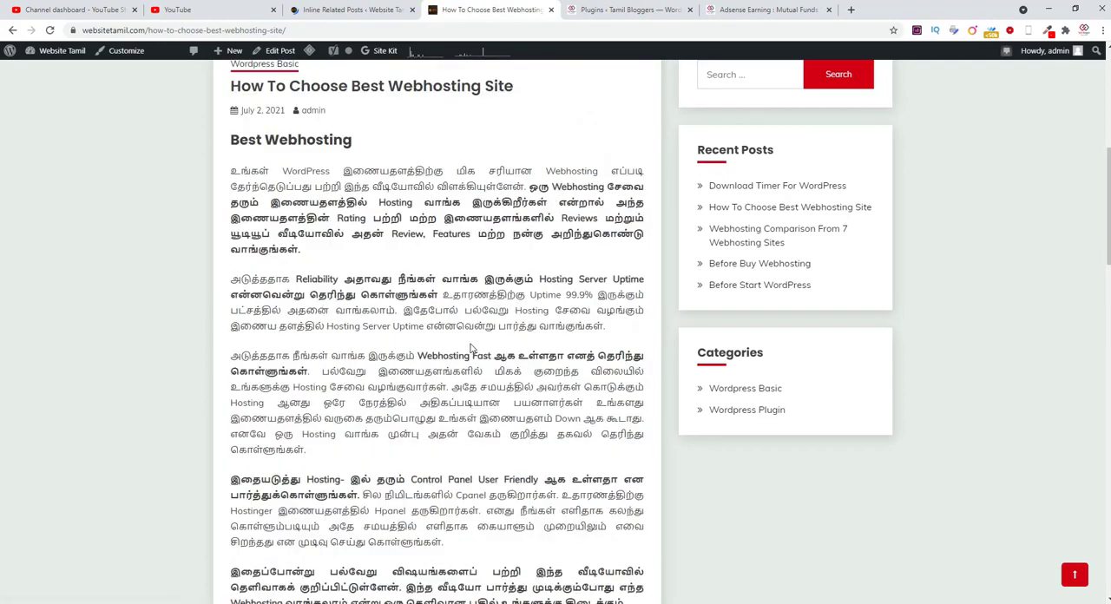